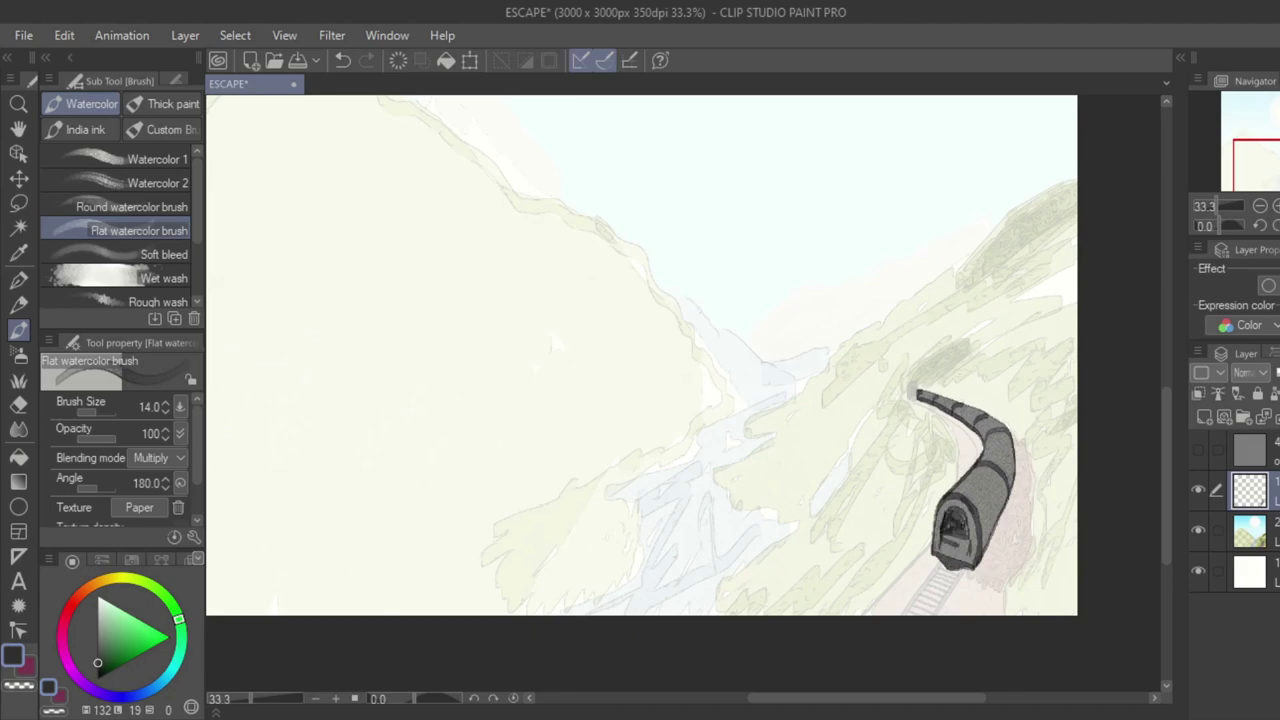
Outline the train, its far end and the rails in dark grey with the Flat watercolor brush at size 11.
{"action": "key", "text": "e"}
{"action": "key", "text": "b"}
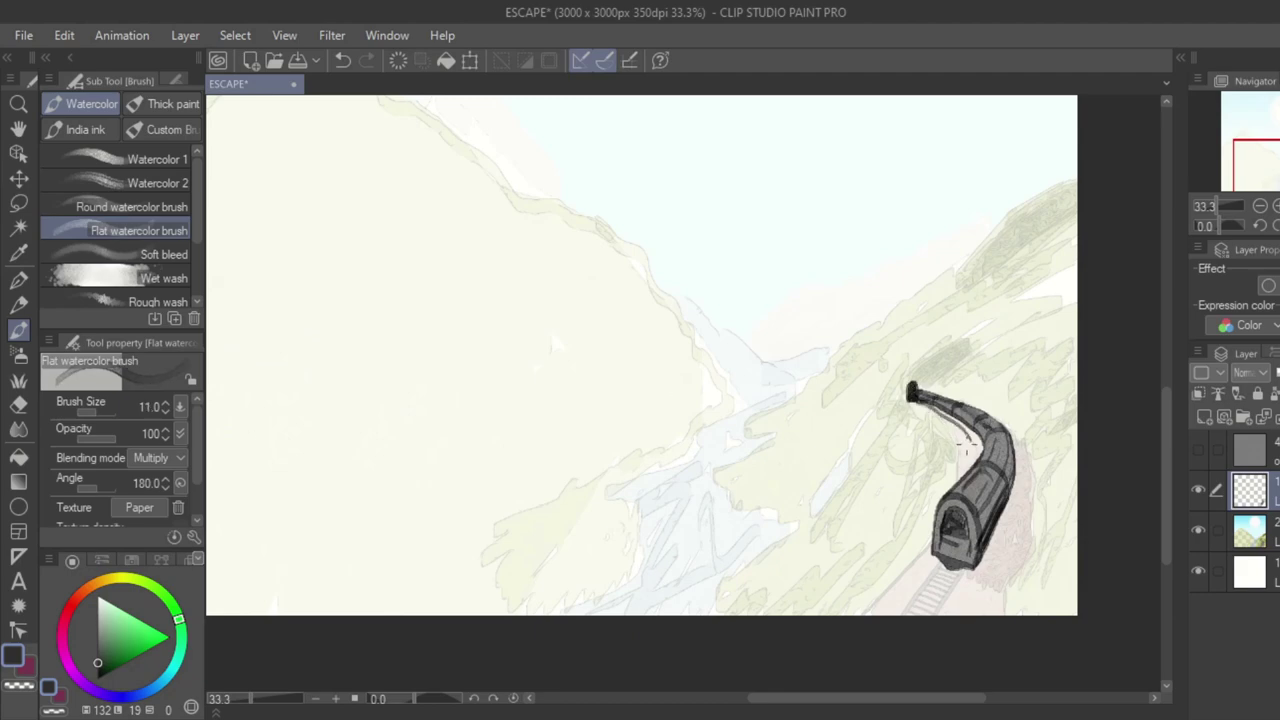
{"action": "key", "text": "ctrl+z"}
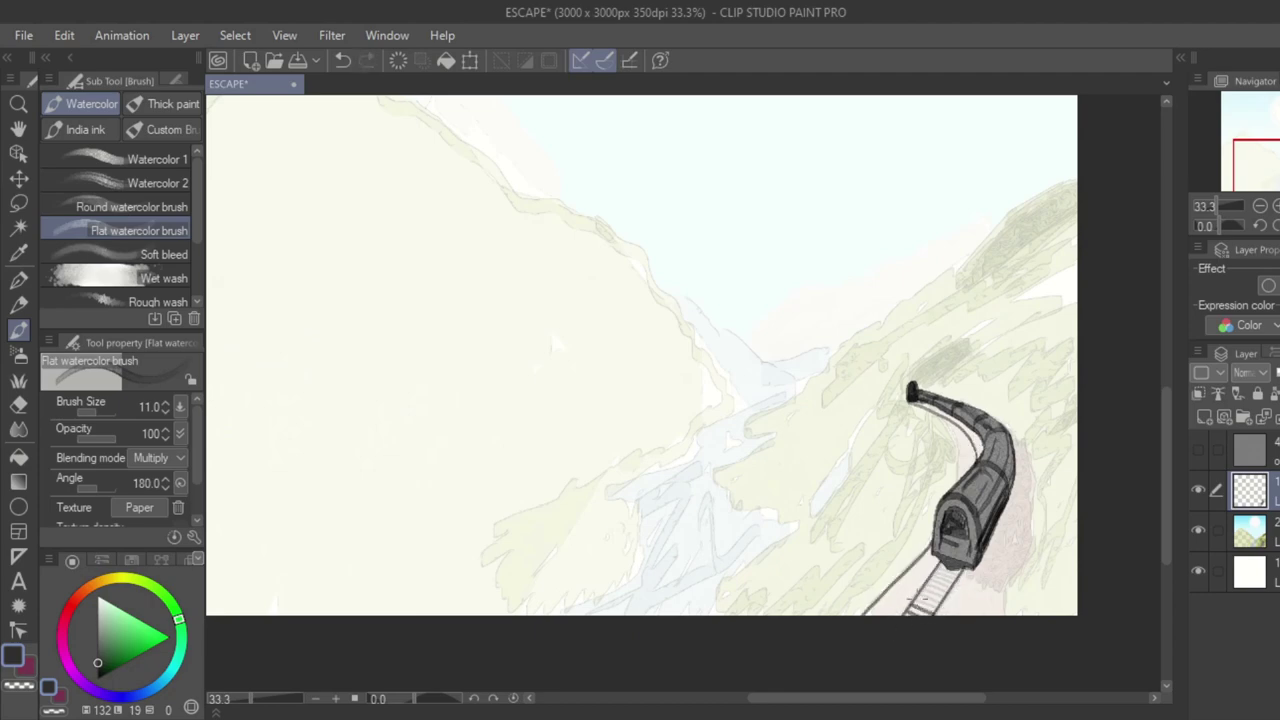
Auto-select the area around the train and paint brown ground along the tracks with the Flat watercolor brush at size 44.3.
{"action": "left_click", "coordinate": [93, 584]}
{"action": "left_click", "coordinate": [121, 651]}
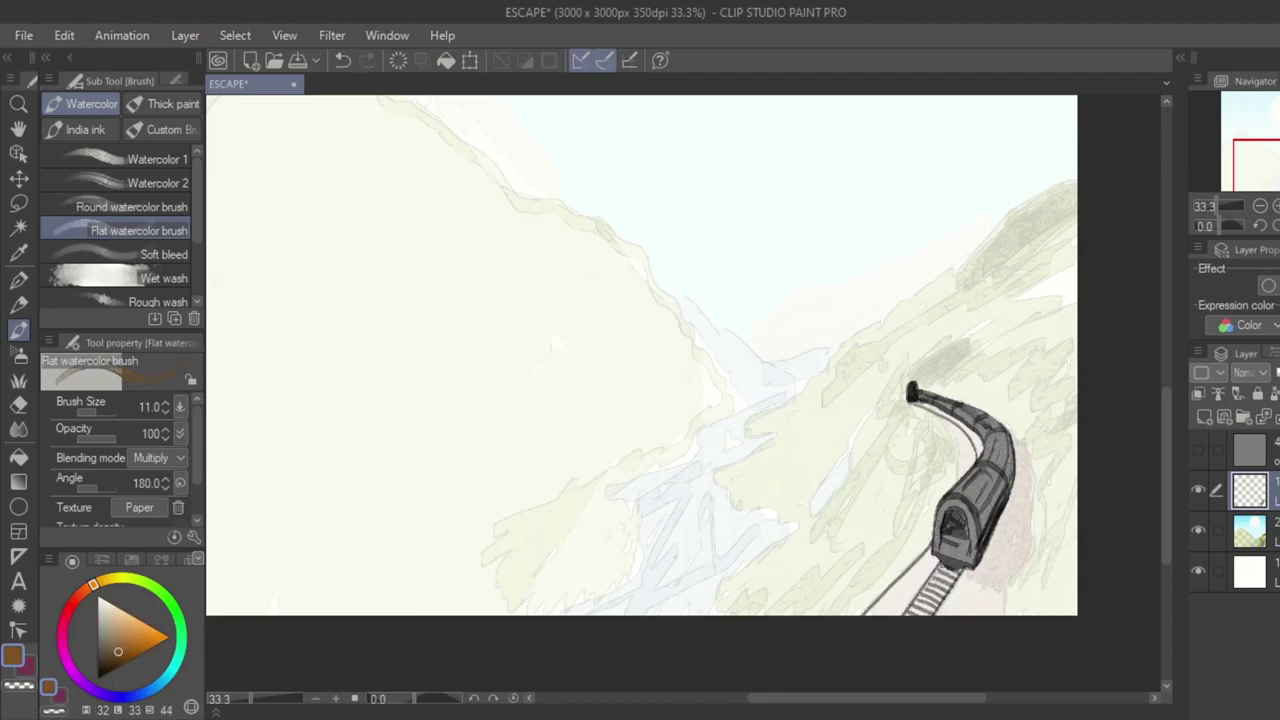
{"action": "left_click", "coordinate": [99, 412]}
{"action": "left_click", "coordinate": [18, 228]}
{"action": "left_click", "coordinate": [683, 394]}
{"action": "left_click", "coordinate": [18, 330]}
{"action": "mouse_move", "coordinate": [989, 498]}
{"action": "left_mouse_down"}
{"action": "mouse_move", "coordinate": [953, 576]}
{"action": "mouse_move", "coordinate": [908, 639]}
{"action": "mouse_move", "coordinate": [883, 643]}
{"action": "mouse_move", "coordinate": [1016, 589]}
{"action": "mouse_move", "coordinate": [1023, 616]}
{"action": "mouse_move", "coordinate": [1048, 584]}
{"action": "mouse_move", "coordinate": [1044, 481]}
{"action": "mouse_move", "coordinate": [1041, 562]}
{"action": "left_mouse_up"}
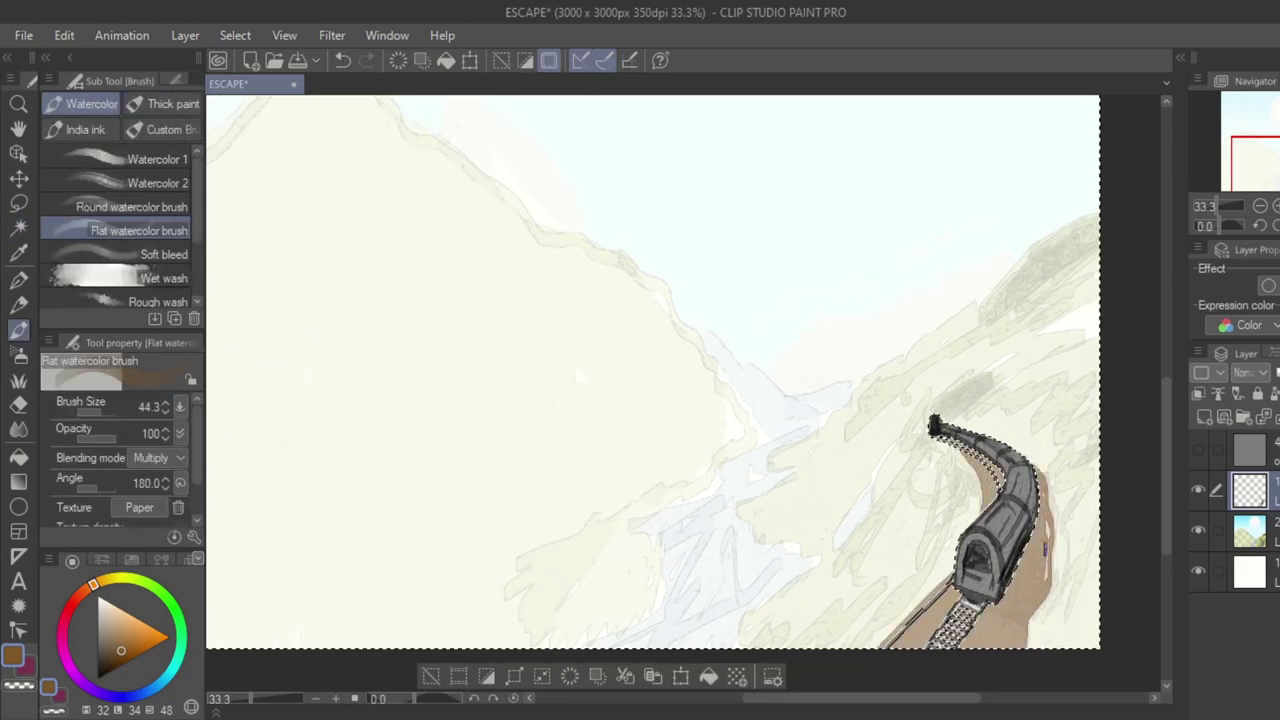
Texture the brown track bed with the Acrylic 2 brush at size 122.4 and deepen it with a watercolor brush.
{"action": "left_click", "coordinate": [140, 253]}
{"action": "left_click", "coordinate": [163, 130]}
{"action": "left_click", "coordinate": [125, 182]}
{"action": "left_click", "coordinate": [105, 412]}
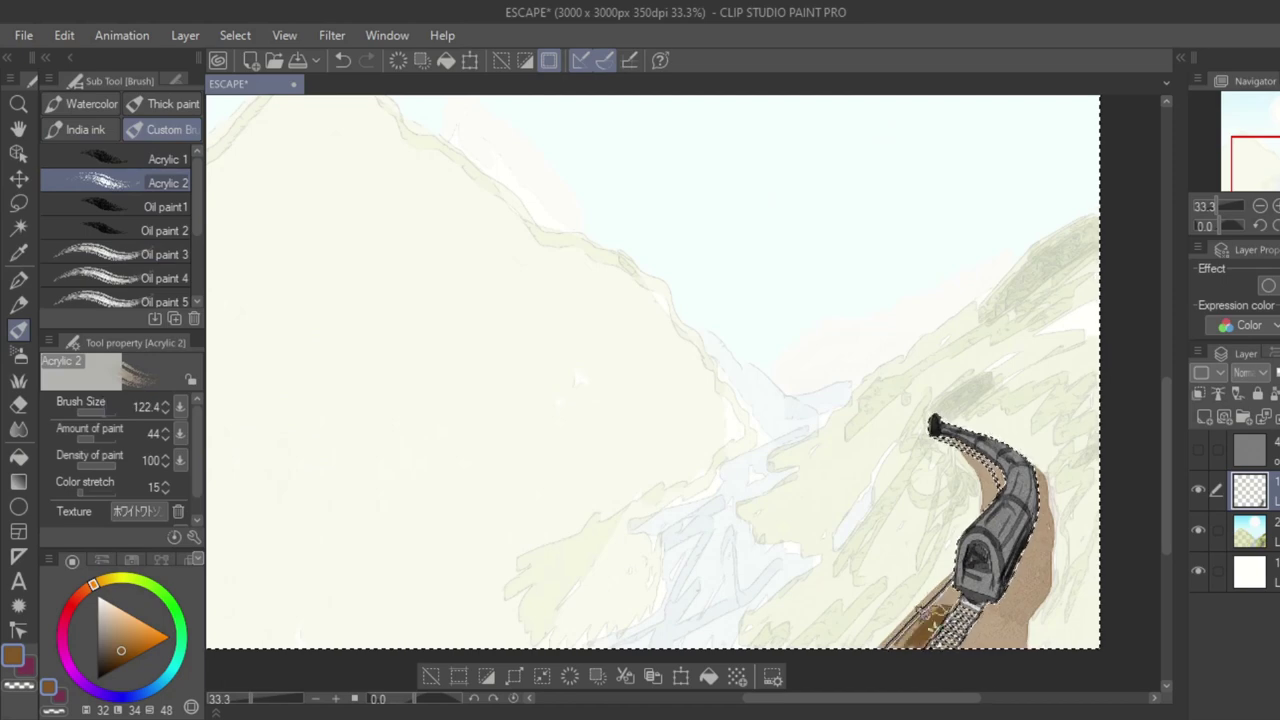
{"action": "mouse_move", "coordinate": [930, 612]}
{"action": "left_mouse_down"}
{"action": "mouse_move", "coordinate": [1008, 605]}
{"action": "mouse_move", "coordinate": [1042, 510]}
{"action": "mouse_move", "coordinate": [962, 445]}
{"action": "left_mouse_up"}
{"action": "left_click", "coordinate": [82, 104]}
{"action": "mouse_move", "coordinate": [1000, 612]}
{"action": "left_mouse_down"}
{"action": "mouse_move", "coordinate": [918, 620]}
{"action": "mouse_move", "coordinate": [1022, 622]}
{"action": "mouse_move", "coordinate": [1030, 560]}
{"action": "left_mouse_up"}
Paint the hillside around the train olive green with the Flat watercolor brush at size 561.8, hue 72.
{"action": "left_click", "coordinate": [138, 231]}
{"action": "scroll", "coordinate": [829, 600], "scroll_direction": "down", "scroll_amount": 1}
{"action": "left_click_drag", "start_coordinate": [102, 412], "coordinate": [111, 412]}
{"action": "left_click", "coordinate": [134, 579]}
{"action": "left_click", "coordinate": [124, 657]}
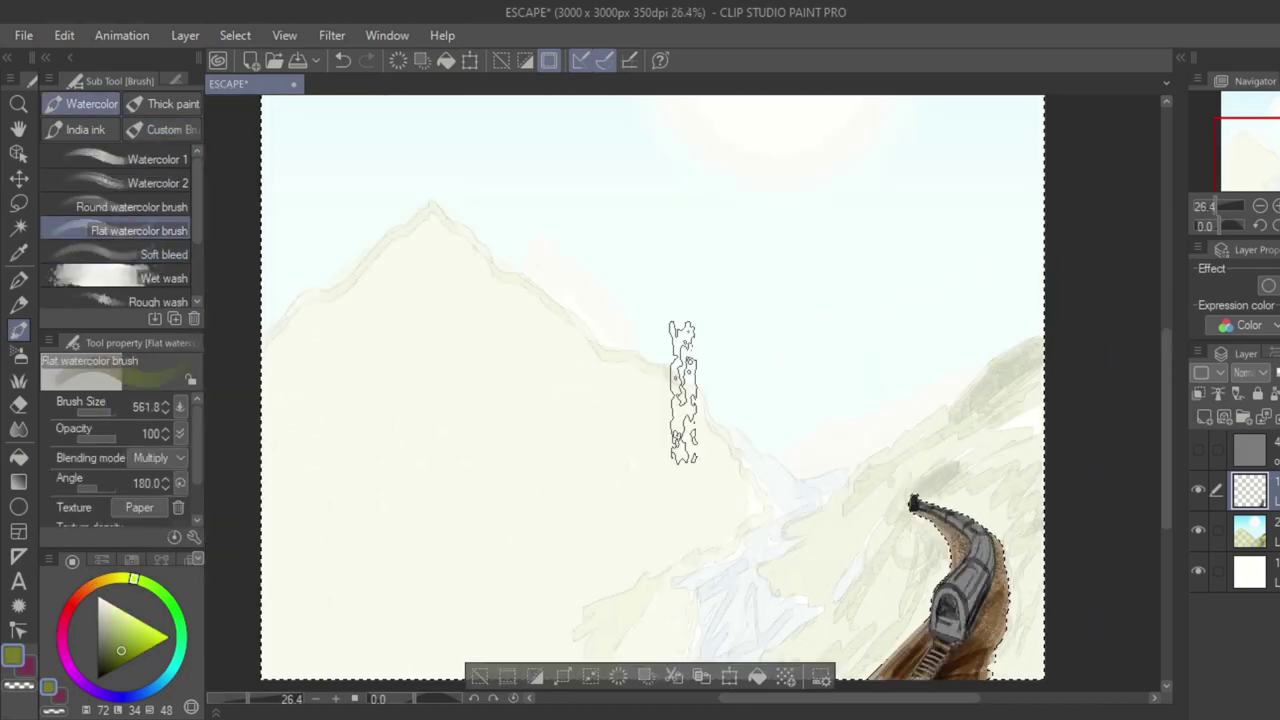
{"action": "mouse_move", "coordinate": [1007, 629]}
{"action": "left_mouse_down"}
{"action": "mouse_move", "coordinate": [960, 457]}
{"action": "mouse_move", "coordinate": [1024, 416]}
{"action": "mouse_move", "coordinate": [920, 506]}
{"action": "mouse_move", "coordinate": [855, 628]}
{"action": "mouse_move", "coordinate": [742, 695]}
{"action": "left_mouse_up"}
{"action": "left_click_drag", "start_coordinate": [940, 602], "coordinate": [886, 632]}
Paint the far riverbank and the slope behind the hillside light green with the Flat watercolor brush at size 34.4.
{"action": "left_click", "coordinate": [104, 412]}
{"action": "left_click", "coordinate": [130, 637]}
{"action": "key", "text": "ctrl+z"}
{"action": "mouse_move", "coordinate": [758, 586]}
{"action": "left_mouse_down"}
{"action": "mouse_move", "coordinate": [862, 492]}
{"action": "mouse_move", "coordinate": [782, 562]}
{"action": "mouse_move", "coordinate": [858, 470]}
{"action": "left_mouse_up"}
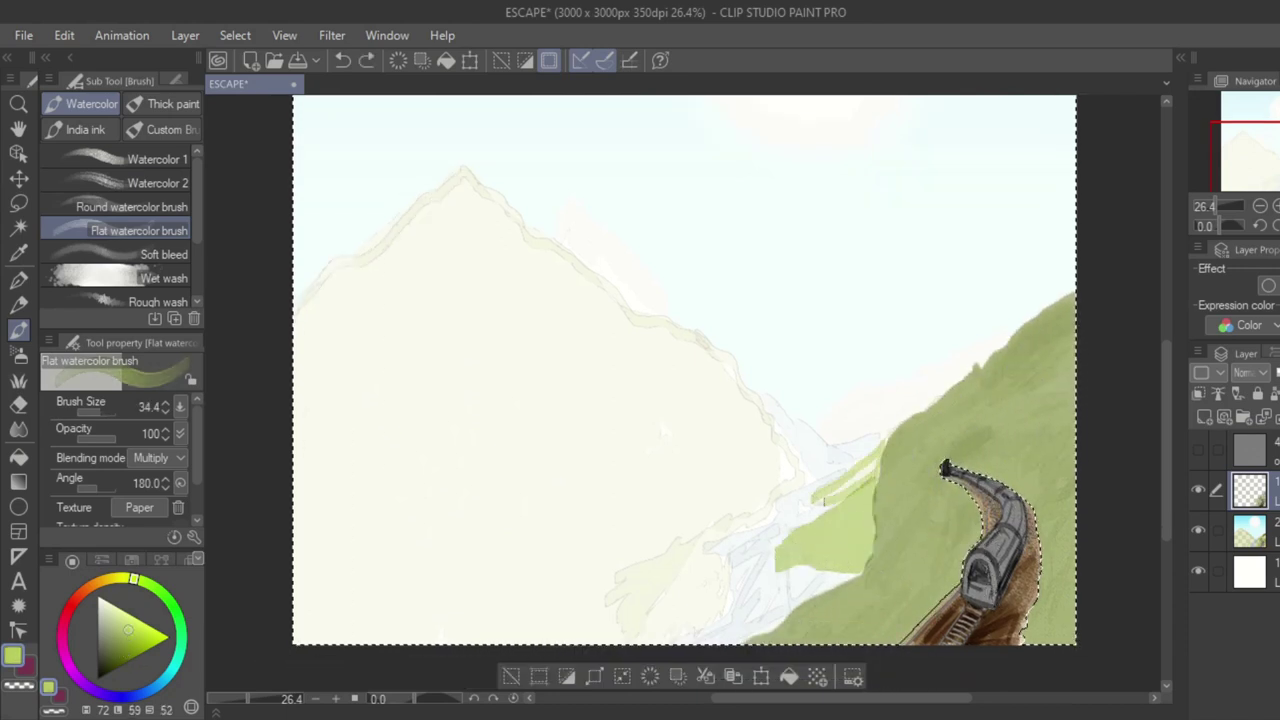
{"action": "left_click_drag", "start_coordinate": [925, 403], "coordinate": [1076, 290]}
Enlarge the brush and fill the large mountain across the river with light green.
{"action": "key", "text": "bracketright"}
{"action": "key", "text": "bracketright"}
{"action": "key", "text": "bracketright"}
{"action": "key", "text": "bracketright"}
{"action": "key", "text": "bracketright"}
{"action": "key", "text": "bracketright"}
{"action": "key", "text": "bracketright"}
{"action": "key", "text": "bracketright"}
{"action": "mouse_move", "coordinate": [620, 615]}
{"action": "left_mouse_down"}
{"action": "mouse_move", "coordinate": [670, 530]}
{"action": "mouse_move", "coordinate": [605, 585]}
{"action": "mouse_move", "coordinate": [736, 490]}
{"action": "mouse_move", "coordinate": [760, 497]}
{"action": "mouse_move", "coordinate": [792, 453]}
{"action": "mouse_move", "coordinate": [798, 462]}
{"action": "mouse_move", "coordinate": [595, 277]}
{"action": "mouse_move", "coordinate": [465, 187]}
{"action": "mouse_move", "coordinate": [418, 218]}
{"action": "mouse_move", "coordinate": [266, 390]}
{"action": "mouse_move", "coordinate": [341, 487]}
{"action": "mouse_move", "coordinate": [323, 658]}
{"action": "mouse_move", "coordinate": [367, 597]}
{"action": "mouse_move", "coordinate": [393, 494]}
{"action": "mouse_move", "coordinate": [356, 477]}
{"action": "mouse_move", "coordinate": [421, 655]}
{"action": "mouse_move", "coordinate": [545, 596]}
{"action": "mouse_move", "coordinate": [507, 604]}
{"action": "mouse_move", "coordinate": [735, 453]}
{"action": "mouse_move", "coordinate": [434, 246]}
{"action": "mouse_move", "coordinate": [513, 307]}
{"action": "mouse_move", "coordinate": [489, 309]}
{"action": "mouse_move", "coordinate": [466, 425]}
{"action": "mouse_move", "coordinate": [358, 477]}
{"action": "mouse_move", "coordinate": [693, 444]}
{"action": "left_mouse_up"}
Reduce the brush size and paint the pale green foothill at the end of the valley.
{"action": "key", "text": "bracketleft"}
{"action": "key", "text": "bracketleft"}
{"action": "key", "text": "bracketleft"}
{"action": "key", "text": "bracketleft"}
{"action": "key", "text": "bracketleft"}
{"action": "mouse_move", "coordinate": [814, 438]}
{"action": "left_mouse_down"}
{"action": "mouse_move", "coordinate": [848, 461]}
{"action": "mouse_move", "coordinate": [812, 470]}
{"action": "mouse_move", "coordinate": [856, 460]}
{"action": "mouse_move", "coordinate": [822, 435]}
{"action": "mouse_move", "coordinate": [908, 409]}
{"action": "left_mouse_up"}
Paint two overlapping distant mountain ranges in pale blue-green behind the valley with the Flat watercolor brush at size 57.2.
{"action": "key", "text": "bracketleft"}
{"action": "key", "text": "bracketleft"}
{"action": "left_click", "coordinate": [852, 461], "text": "alt"}
{"action": "left_click", "coordinate": [788, 289], "text": "alt"}
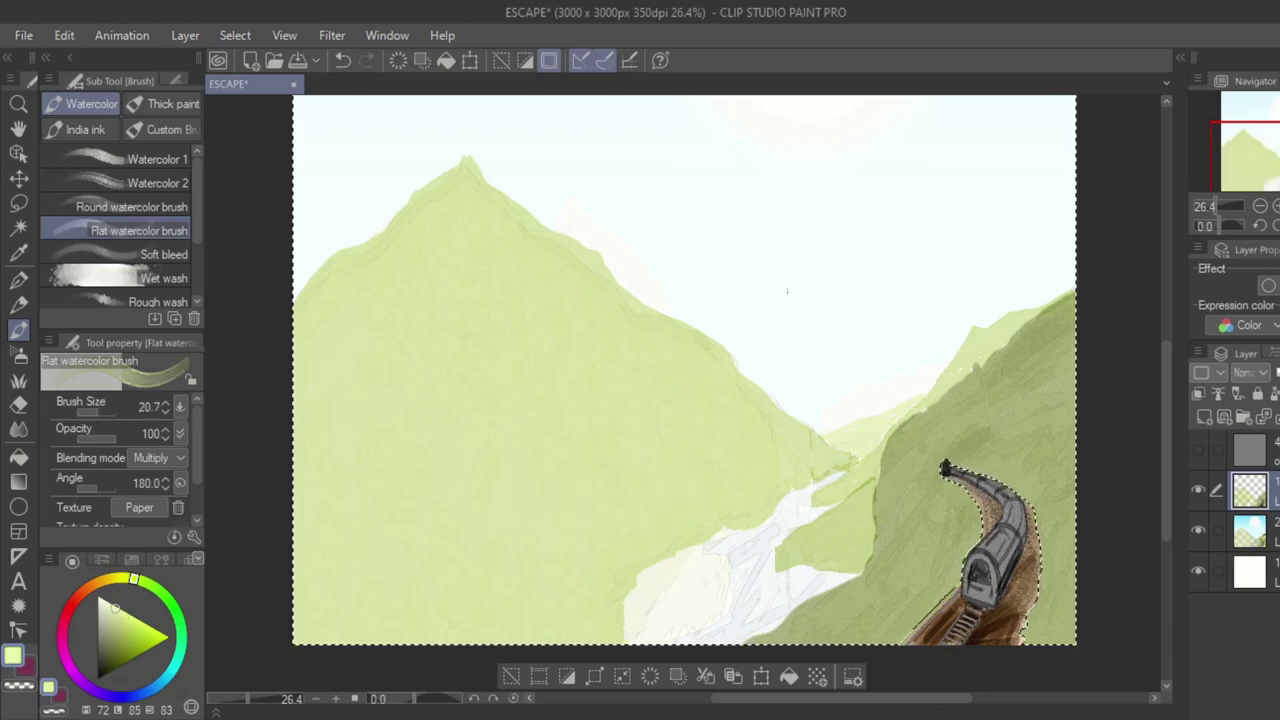
{"action": "key", "text": "bracketright"}
{"action": "key", "text": "bracketright"}
{"action": "left_click", "coordinate": [708, 445], "text": "alt"}
{"action": "mouse_move", "coordinate": [683, 391]}
{"action": "left_mouse_down"}
{"action": "mouse_move", "coordinate": [804, 497]}
{"action": "mouse_move", "coordinate": [760, 434]}
{"action": "mouse_move", "coordinate": [968, 511]}
{"action": "mouse_move", "coordinate": [823, 492]}
{"action": "mouse_move", "coordinate": [698, 408]}
{"action": "mouse_move", "coordinate": [816, 466]}
{"action": "mouse_move", "coordinate": [985, 498]}
{"action": "left_mouse_up"}
{"action": "key", "text": "ctrl+at"}
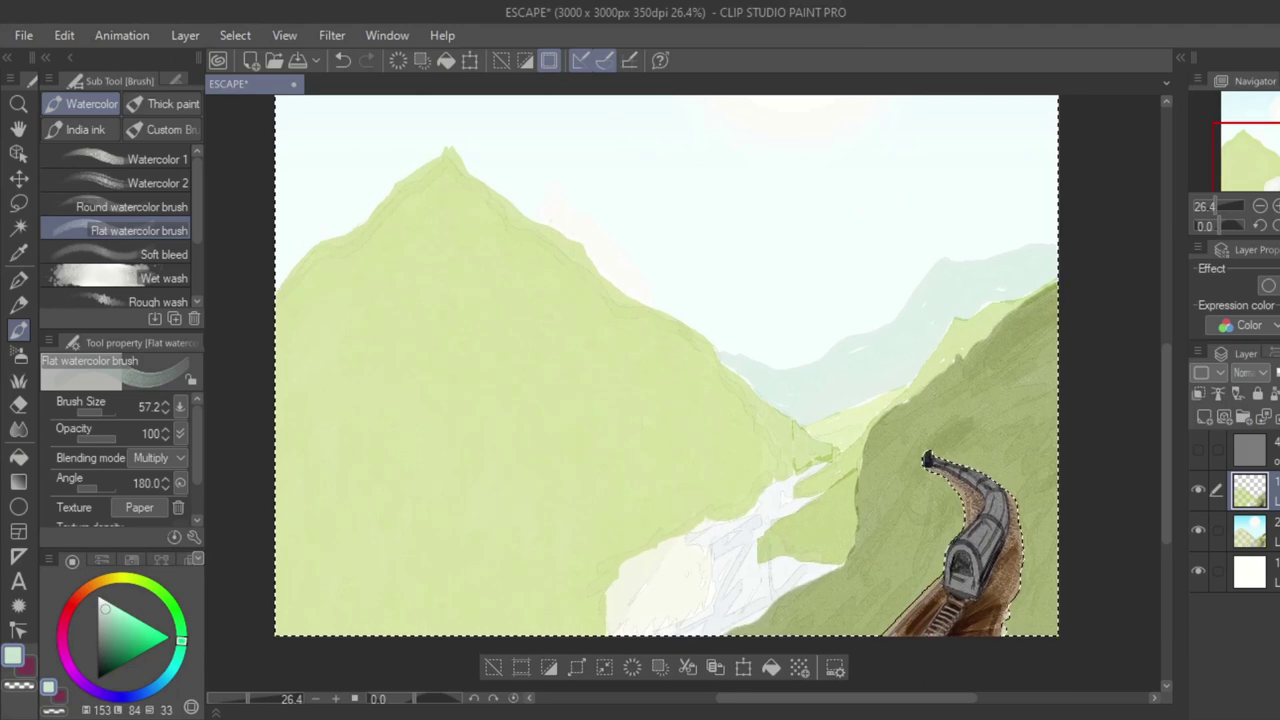
{"action": "left_click", "coordinate": [780, 370], "text": "alt"}
{"action": "left_click_drag", "start_coordinate": [636, 296], "coordinate": [645, 287]}
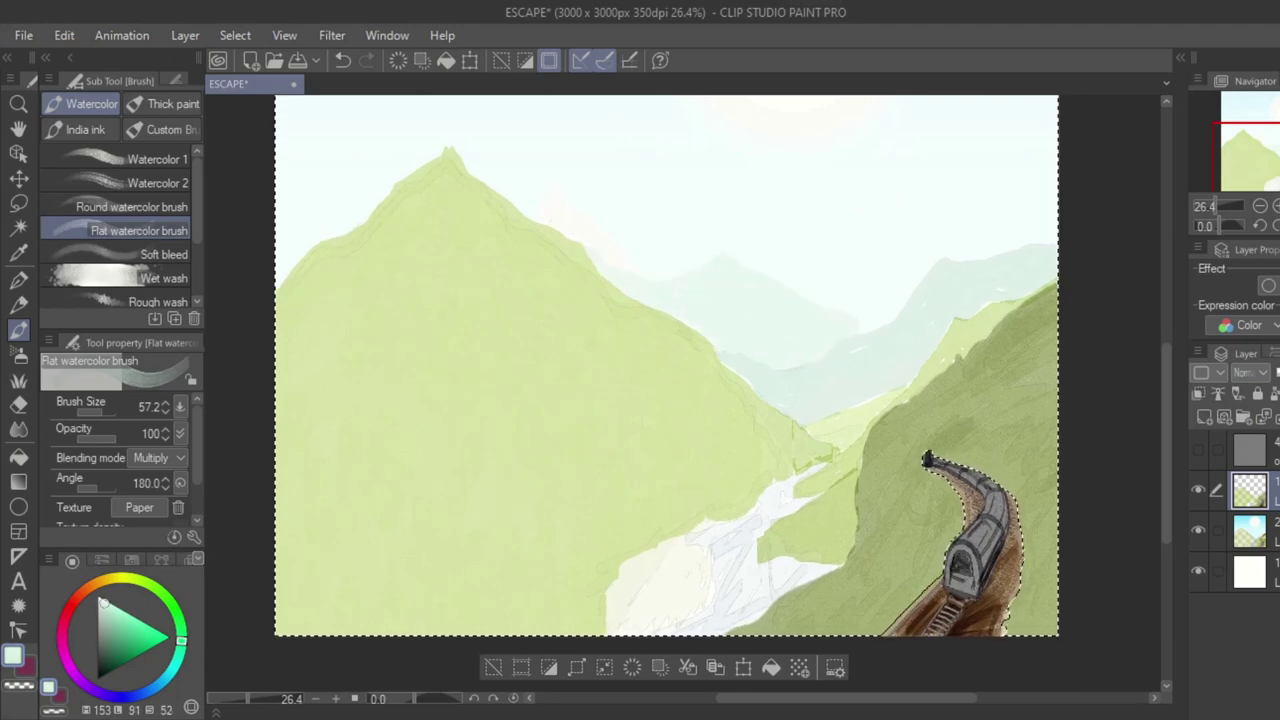
Soften the edges of the hillside, riverbank and distant ranges with the Blend tool at size 73.7.
{"action": "key", "text": "j"}
{"action": "mouse_move", "coordinate": [1031, 303]}
{"action": "left_mouse_down"}
{"action": "mouse_move", "coordinate": [884, 425]}
{"action": "mouse_move", "coordinate": [806, 457]}
{"action": "left_mouse_up"}
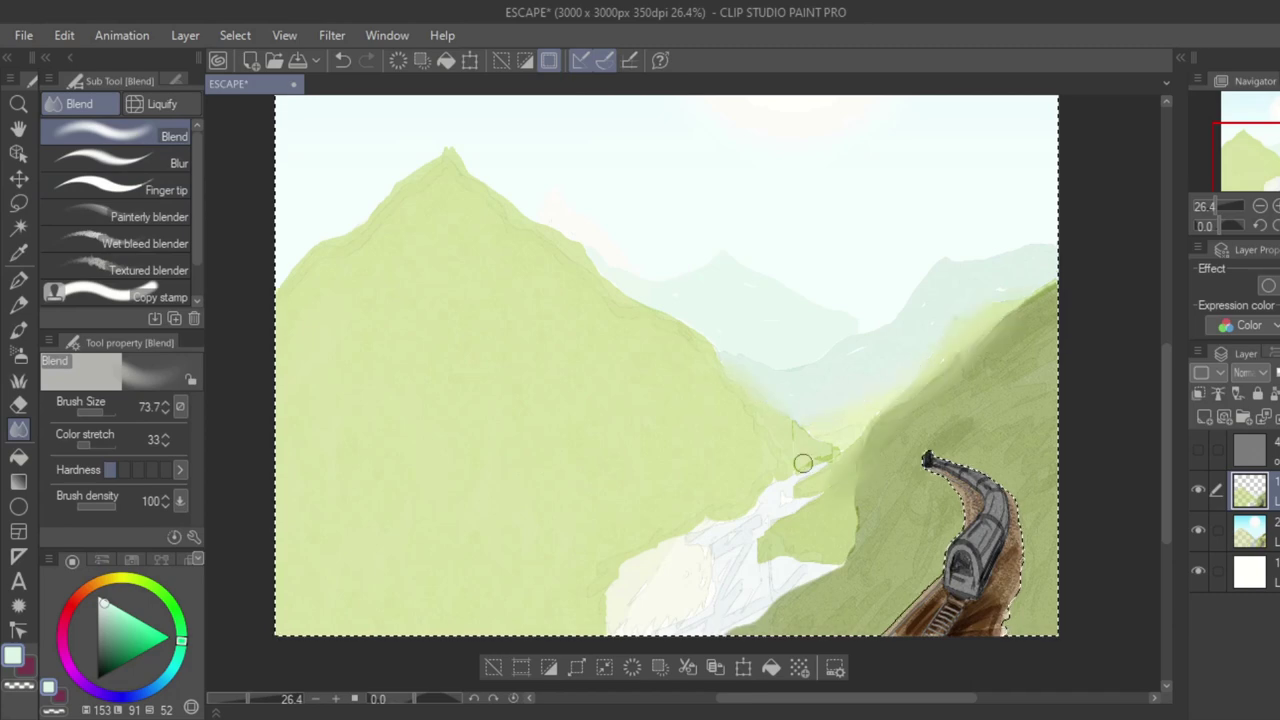
{"action": "left_click_drag", "start_coordinate": [857, 491], "coordinate": [850, 535]}
{"action": "left_click_drag", "start_coordinate": [854, 352], "coordinate": [760, 366]}
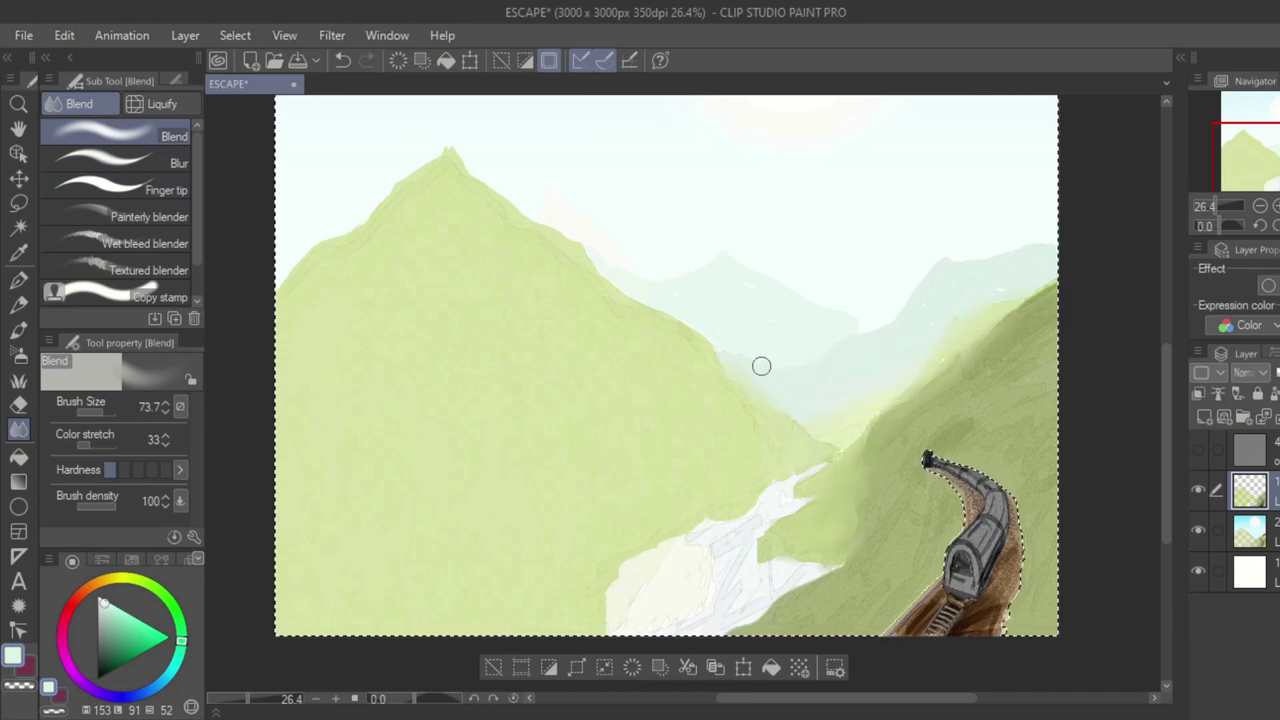
{"action": "left_click_drag", "start_coordinate": [1006, 291], "coordinate": [947, 315]}
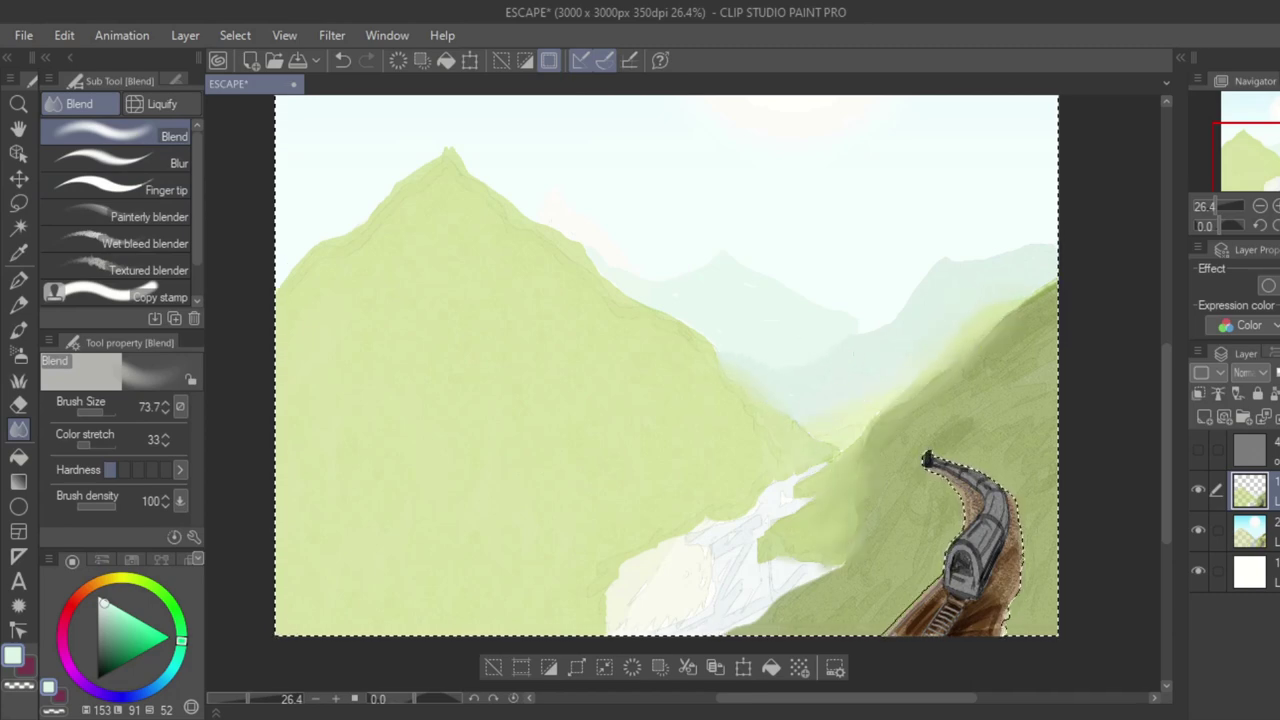
Fill the selected sky with the Midday sky gradient on a new layer, lower its opacity, hide the colour sketch layer and deselect.
{"action": "key", "text": "ctrl+0"}
{"action": "left_click", "coordinate": [19, 228]}
{"action": "left_click", "coordinate": [580, 220]}
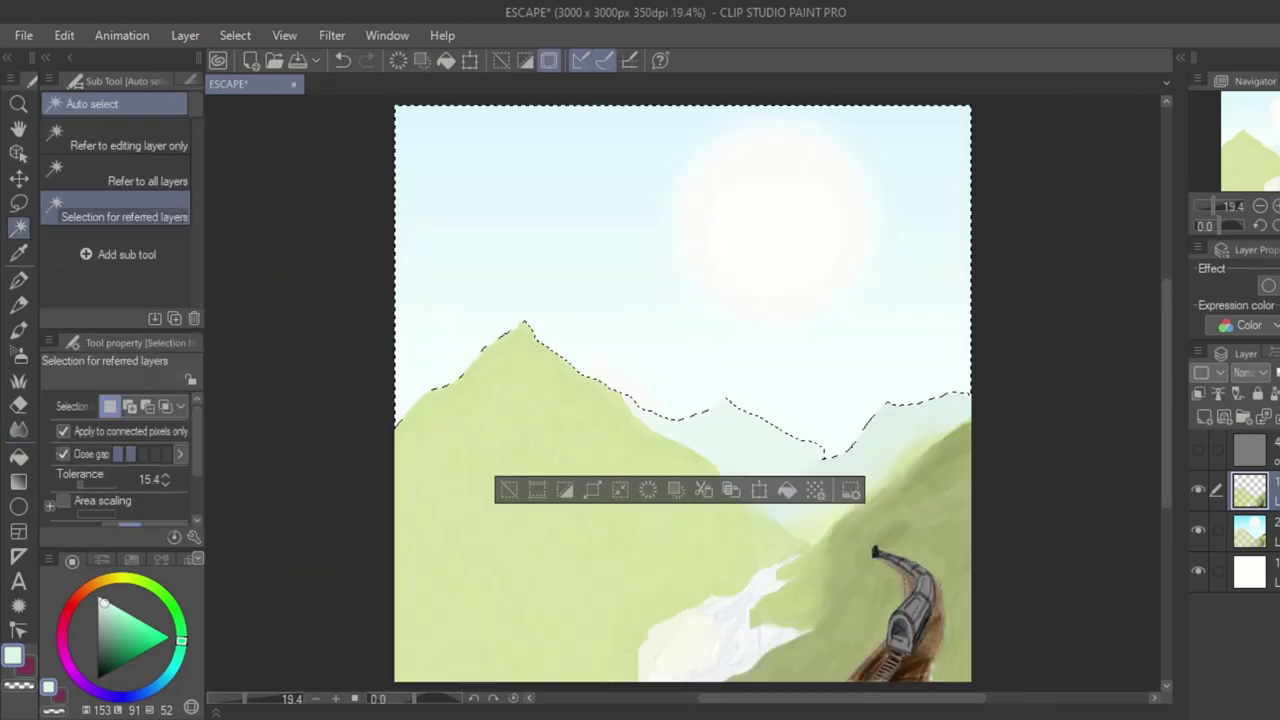
{"action": "left_click", "coordinate": [19, 482]}
{"action": "left_click", "coordinate": [1204, 417]}
{"action": "left_click", "coordinate": [1198, 571]}
{"action": "scroll", "coordinate": [713, 571], "scroll_direction": "down", "scroll_amount": 2}
{"action": "left_click_drag", "start_coordinate": [694, 272], "coordinate": [694, 480]}
{"action": "left_click", "coordinate": [1279, 372]}
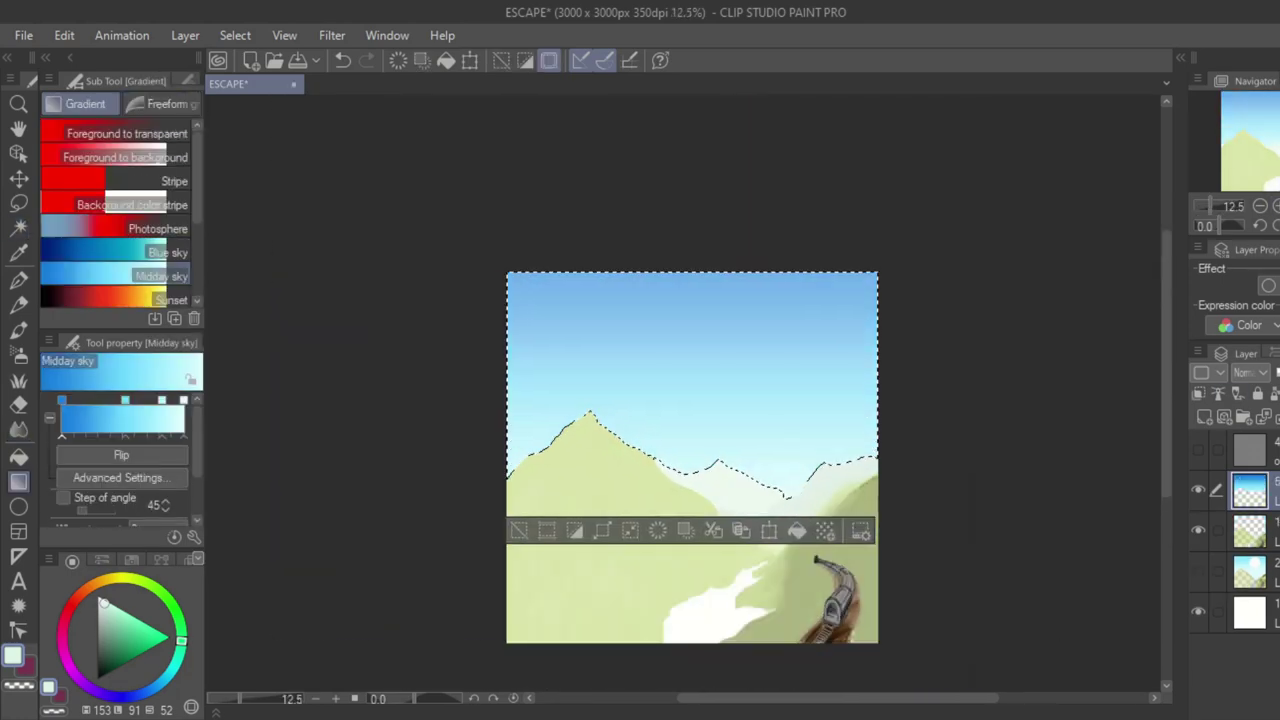
{"action": "left_click", "coordinate": [518, 530]}
Select the white river area and fill it with pale blue using the Flat watercolor brush, then clear the selection.
{"action": "key", "text": "ctrl+0"}
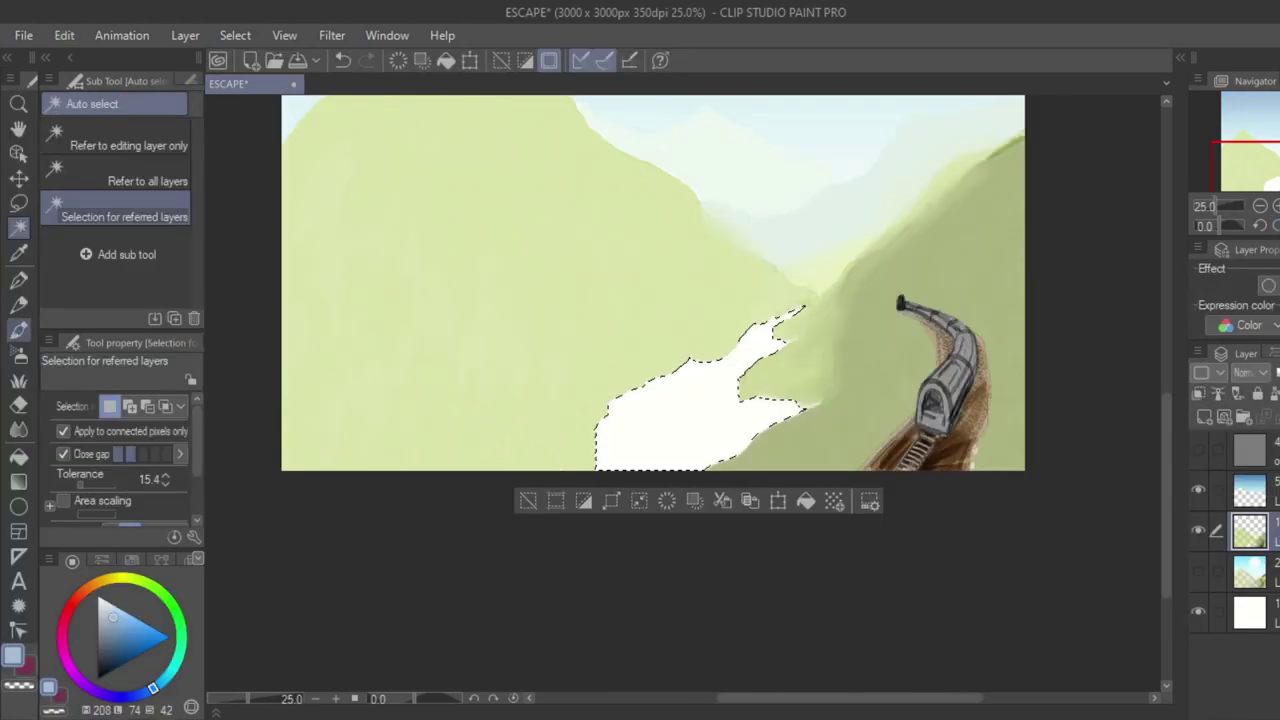
{"action": "key", "text": "b"}
{"action": "mouse_move", "coordinate": [605, 435]}
{"action": "left_mouse_down"}
{"action": "mouse_move", "coordinate": [757, 318]}
{"action": "mouse_move", "coordinate": [640, 468]}
{"action": "mouse_move", "coordinate": [790, 408]}
{"action": "left_mouse_up"}
{"action": "key", "text": "ctrl+d"}
{"action": "key", "text": "ctrl+0"}
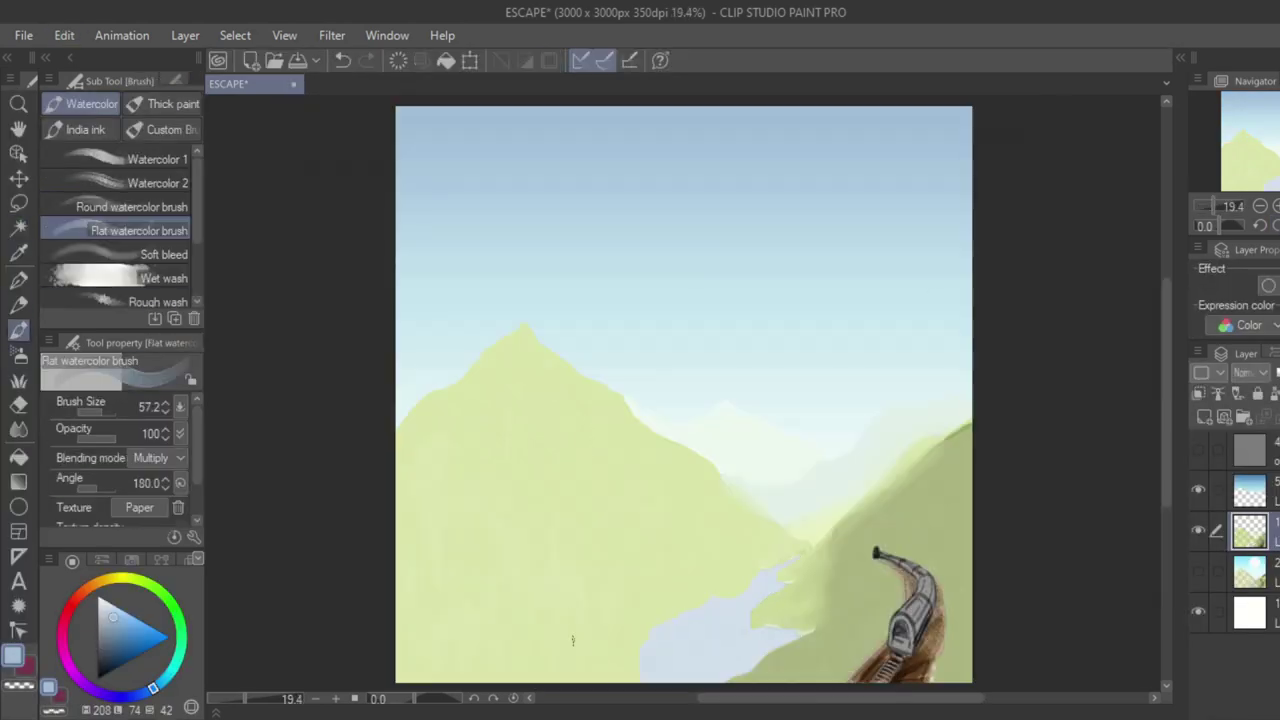
Select the hillside around the train and layer sampled green Multiply strokes over it as shadow patches at brush size 57.2.
{"action": "left_click", "coordinate": [18, 228]}
{"action": "left_click", "coordinate": [872, 590]}
{"action": "left_click", "coordinate": [18, 330]}
{"action": "left_click", "coordinate": [880, 575], "text": "alt"}
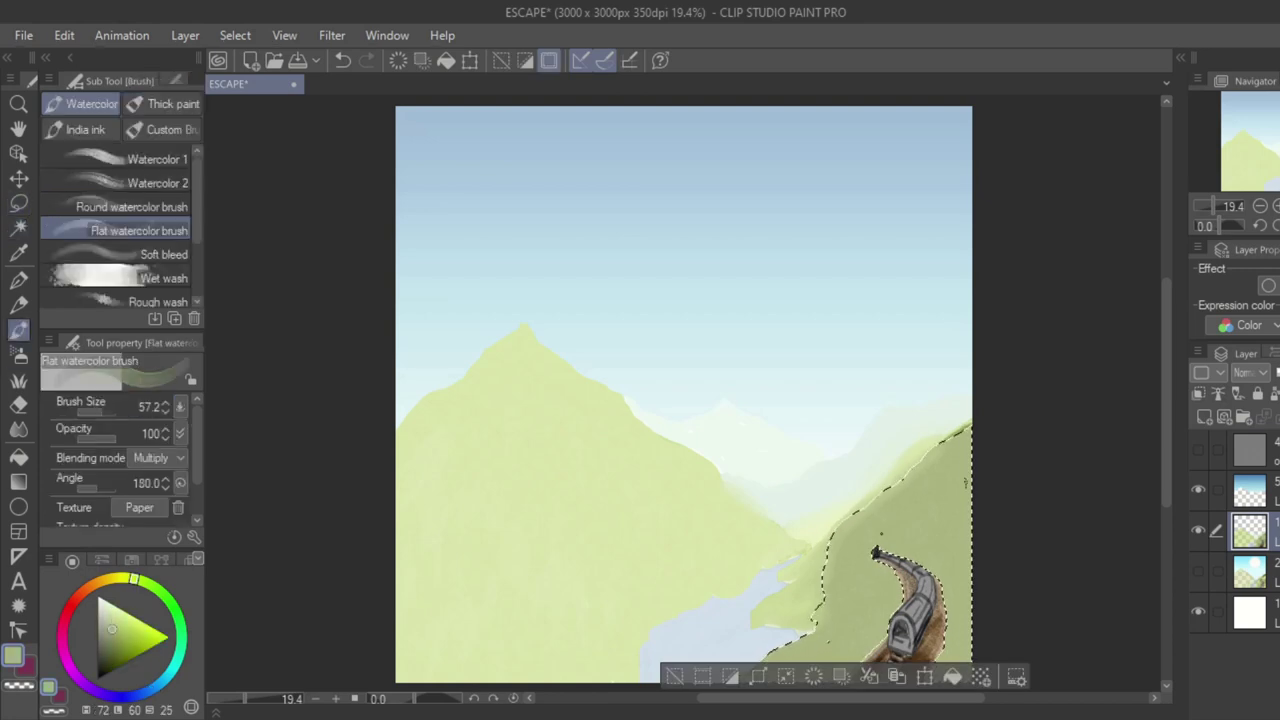
{"action": "mouse_move", "coordinate": [882, 541]}
{"action": "left_mouse_down"}
{"action": "mouse_move", "coordinate": [866, 547]}
{"action": "mouse_move", "coordinate": [930, 505]}
{"action": "mouse_move", "coordinate": [922, 470]}
{"action": "mouse_move", "coordinate": [957, 630]}
{"action": "mouse_move", "coordinate": [960, 600]}
{"action": "left_mouse_up"}
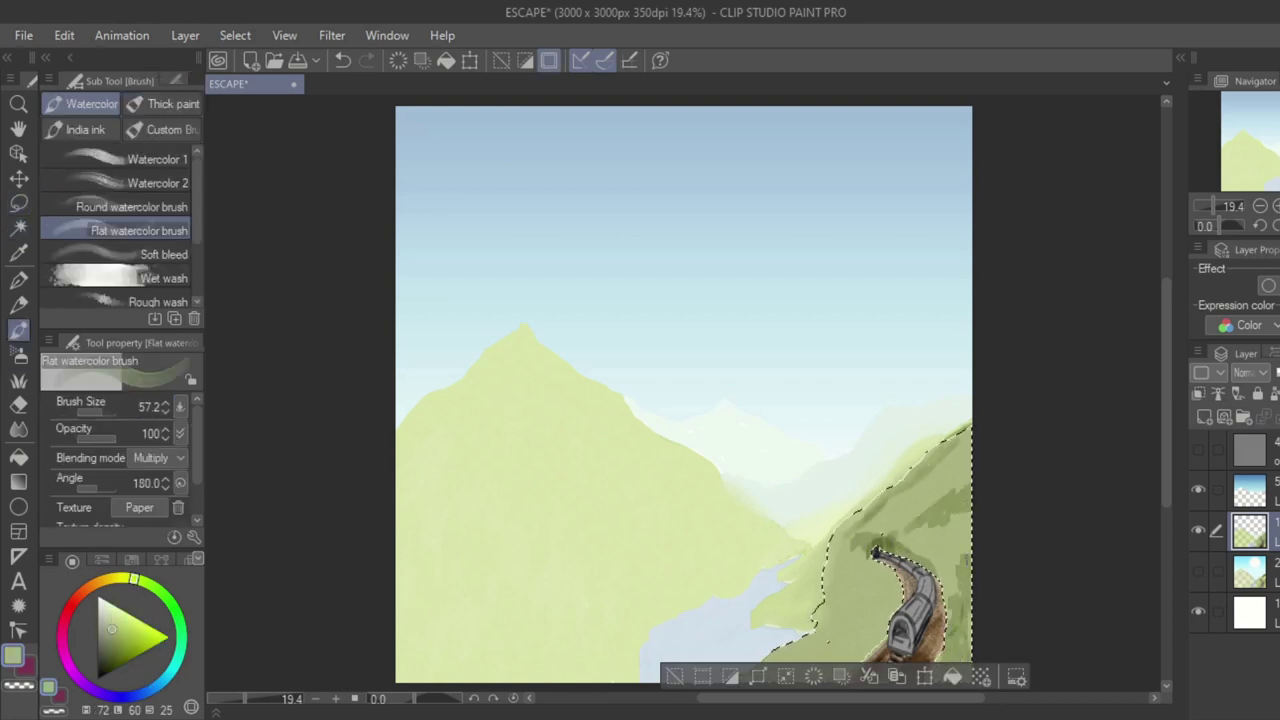
{"action": "left_click_drag", "start_coordinate": [904, 534], "coordinate": [970, 505]}
{"action": "left_click_drag", "start_coordinate": [893, 540], "coordinate": [868, 612]}
{"action": "mouse_move", "coordinate": [868, 612]}
{"action": "left_mouse_down"}
{"action": "mouse_move", "coordinate": [884, 538]}
{"action": "mouse_move", "coordinate": [868, 602]}
{"action": "left_mouse_up"}
{"action": "mouse_move", "coordinate": [900, 490]}
{"action": "left_mouse_down"}
{"action": "mouse_move", "coordinate": [885, 600]}
{"action": "mouse_move", "coordinate": [780, 600]}
{"action": "left_mouse_up"}
{"action": "left_click_drag", "start_coordinate": [850, 470], "coordinate": [840, 540]}
{"action": "left_click_drag", "start_coordinate": [870, 440], "coordinate": [975, 365]}
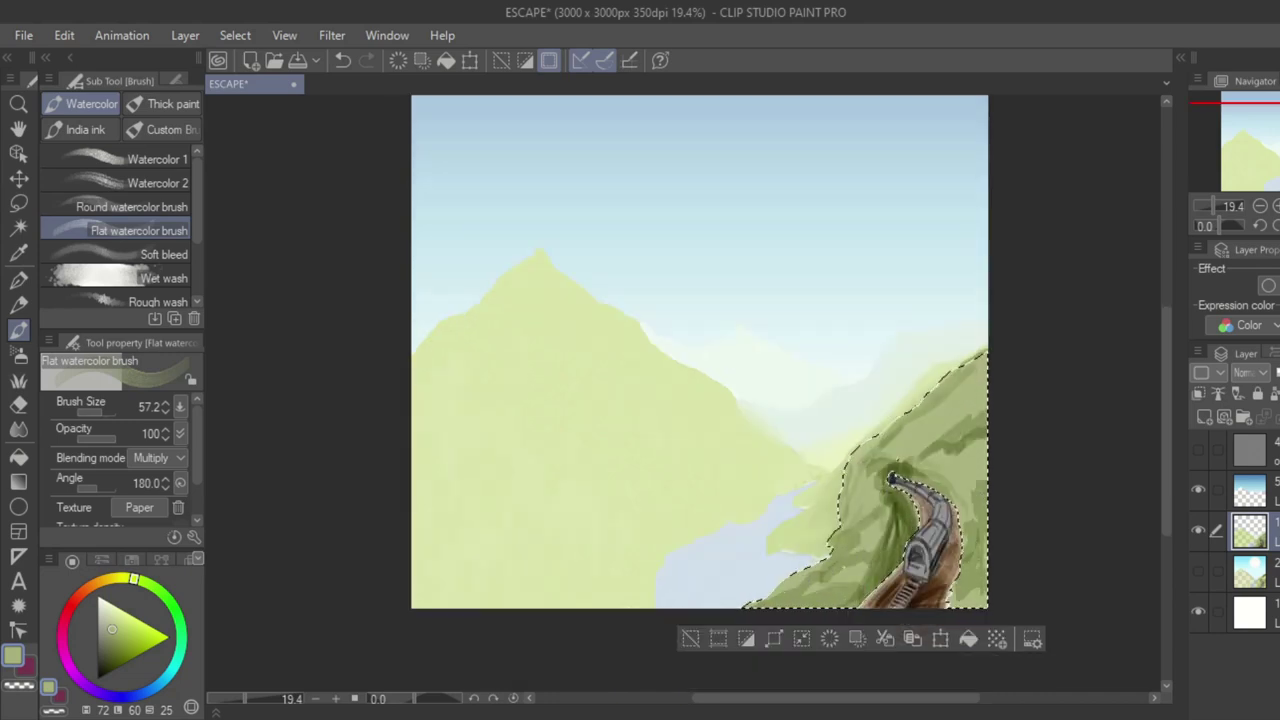
Enlarge the brush, add broad streaked shading across the train's hillside and clear the selection.
{"action": "left_click", "coordinate": [109, 412]}
{"action": "mouse_move", "coordinate": [952, 482]}
{"action": "left_mouse_down"}
{"action": "mouse_move", "coordinate": [990, 418]}
{"action": "mouse_move", "coordinate": [877, 468]}
{"action": "mouse_move", "coordinate": [865, 423]}
{"action": "mouse_move", "coordinate": [834, 548]}
{"action": "left_mouse_up"}
{"action": "key", "text": "ctrl+d"}
Select the riverbank below the hillside and shade it with layered strokes of the sampled green.
{"action": "left_click", "coordinate": [18, 228]}
{"action": "left_click", "coordinate": [815, 522]}
{"action": "left_click", "coordinate": [18, 330]}
{"action": "left_click", "coordinate": [836, 474], "text": "alt"}
{"action": "left_click", "coordinate": [104, 412]}
{"action": "left_click", "coordinate": [102, 412]}
{"action": "left_click_drag", "start_coordinate": [834, 548], "coordinate": [774, 546]}
{"action": "mouse_move", "coordinate": [838, 514]}
{"action": "left_mouse_down"}
{"action": "mouse_move", "coordinate": [806, 545]}
{"action": "mouse_move", "coordinate": [780, 548]}
{"action": "left_mouse_up"}
{"action": "left_click_drag", "start_coordinate": [822, 484], "coordinate": [806, 540]}
Select the large mountain and build up layered green shading from its base toward the peak, starting at brush size 203.5.
{"action": "left_click", "coordinate": [105, 412]}
{"action": "left_click", "coordinate": [18, 228]}
{"action": "left_click", "coordinate": [590, 420]}
{"action": "left_click", "coordinate": [18, 330]}
{"action": "left_click", "coordinate": [544, 345], "text": "alt"}
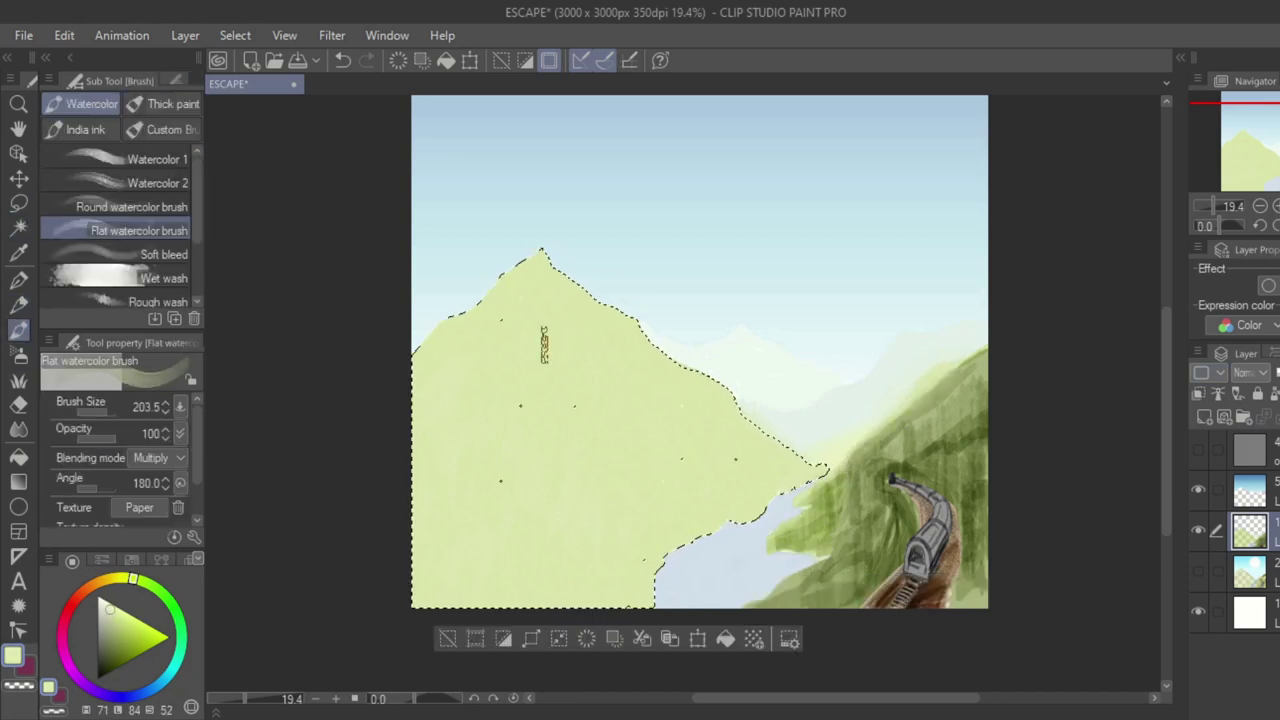
{"action": "mouse_move", "coordinate": [757, 488]}
{"action": "left_mouse_down"}
{"action": "mouse_move", "coordinate": [554, 314]}
{"action": "mouse_move", "coordinate": [446, 417]}
{"action": "mouse_move", "coordinate": [556, 376]}
{"action": "mouse_move", "coordinate": [480, 420]}
{"action": "mouse_move", "coordinate": [531, 560]}
{"action": "mouse_move", "coordinate": [526, 320]}
{"action": "mouse_move", "coordinate": [698, 508]}
{"action": "mouse_move", "coordinate": [657, 586]}
{"action": "left_mouse_up"}
{"action": "mouse_move", "coordinate": [700, 513]}
{"action": "left_mouse_down"}
{"action": "mouse_move", "coordinate": [480, 371]}
{"action": "mouse_move", "coordinate": [625, 535]}
{"action": "mouse_move", "coordinate": [729, 528]}
{"action": "mouse_move", "coordinate": [534, 491]}
{"action": "mouse_move", "coordinate": [651, 600]}
{"action": "mouse_move", "coordinate": [456, 585]}
{"action": "mouse_move", "coordinate": [545, 588]}
{"action": "left_mouse_up"}
{"action": "left_click", "coordinate": [114, 412]}
{"action": "mouse_move", "coordinate": [442, 360]}
{"action": "left_mouse_down"}
{"action": "mouse_move", "coordinate": [508, 511]}
{"action": "mouse_move", "coordinate": [594, 587]}
{"action": "mouse_move", "coordinate": [746, 502]}
{"action": "mouse_move", "coordinate": [529, 543]}
{"action": "mouse_move", "coordinate": [511, 480]}
{"action": "mouse_move", "coordinate": [666, 515]}
{"action": "mouse_move", "coordinate": [558, 485]}
{"action": "mouse_move", "coordinate": [443, 400]}
{"action": "left_mouse_up"}
Deselect and smooth the shading on the train's hillside and along the track with the Blend tool at size 73.7.
{"action": "key", "text": "j"}
{"action": "key", "text": "ctrl+d"}
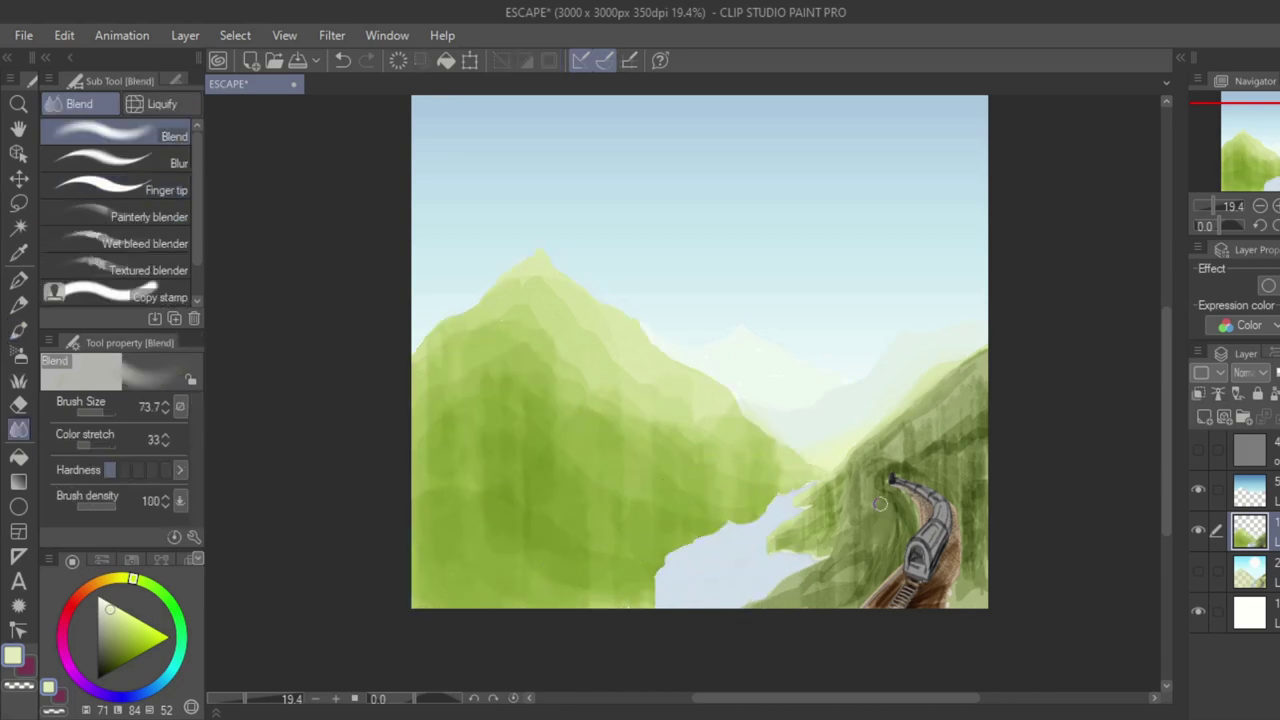
{"action": "left_click_drag", "start_coordinate": [880, 504], "coordinate": [848, 572]}
{"action": "mouse_move", "coordinate": [872, 452]}
{"action": "left_mouse_down"}
{"action": "mouse_move", "coordinate": [942, 410]}
{"action": "mouse_move", "coordinate": [969, 373]}
{"action": "left_mouse_up"}
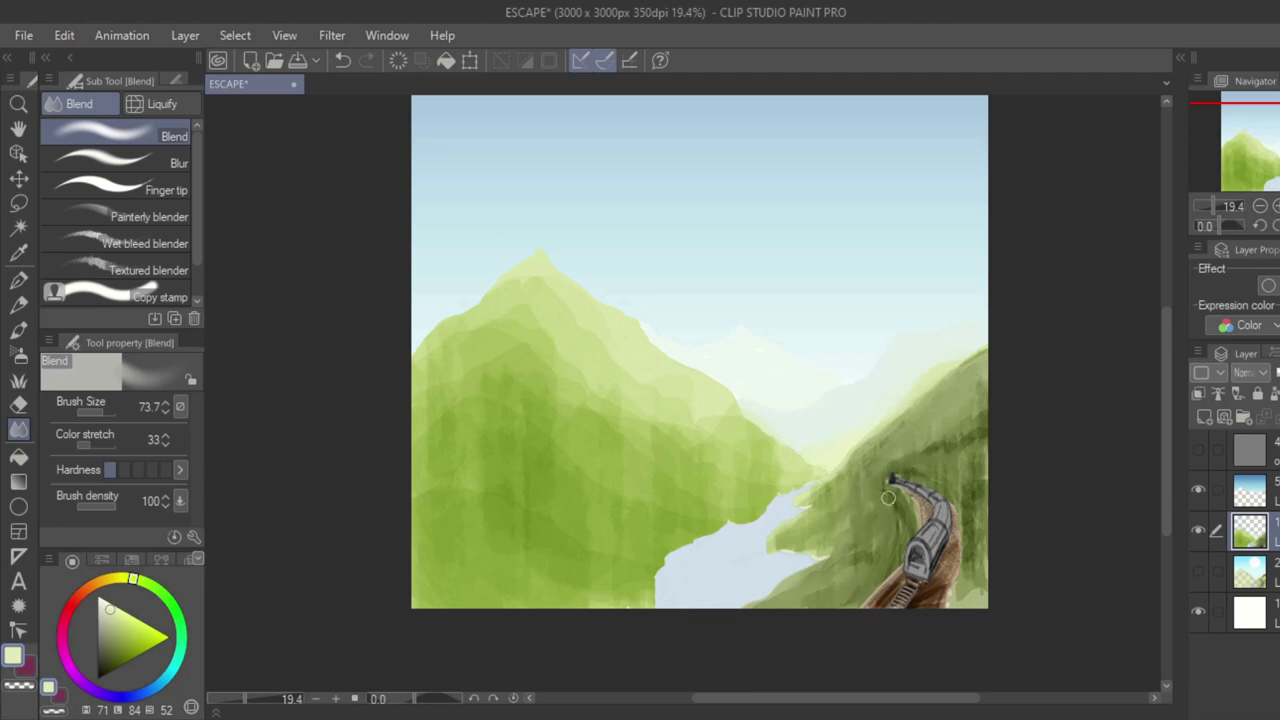
{"action": "left_click_drag", "start_coordinate": [869, 591], "coordinate": [957, 493]}
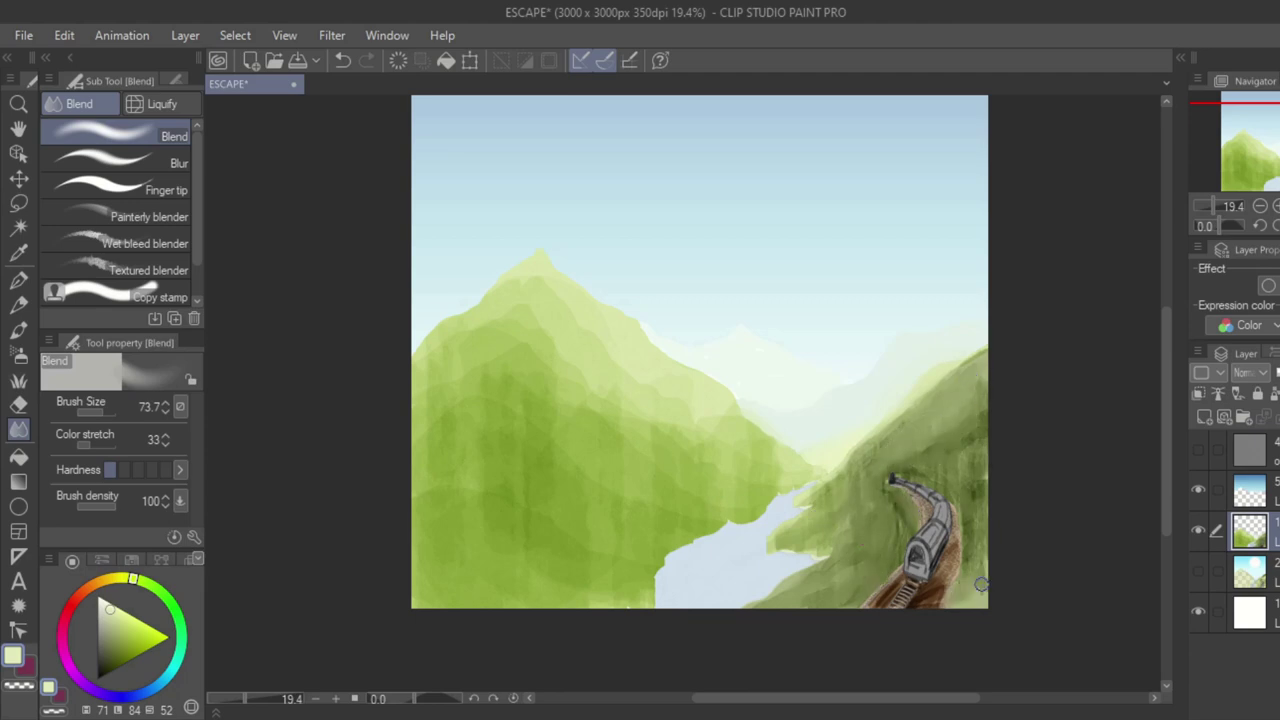
{"action": "left_click_drag", "start_coordinate": [919, 618], "coordinate": [906, 568]}
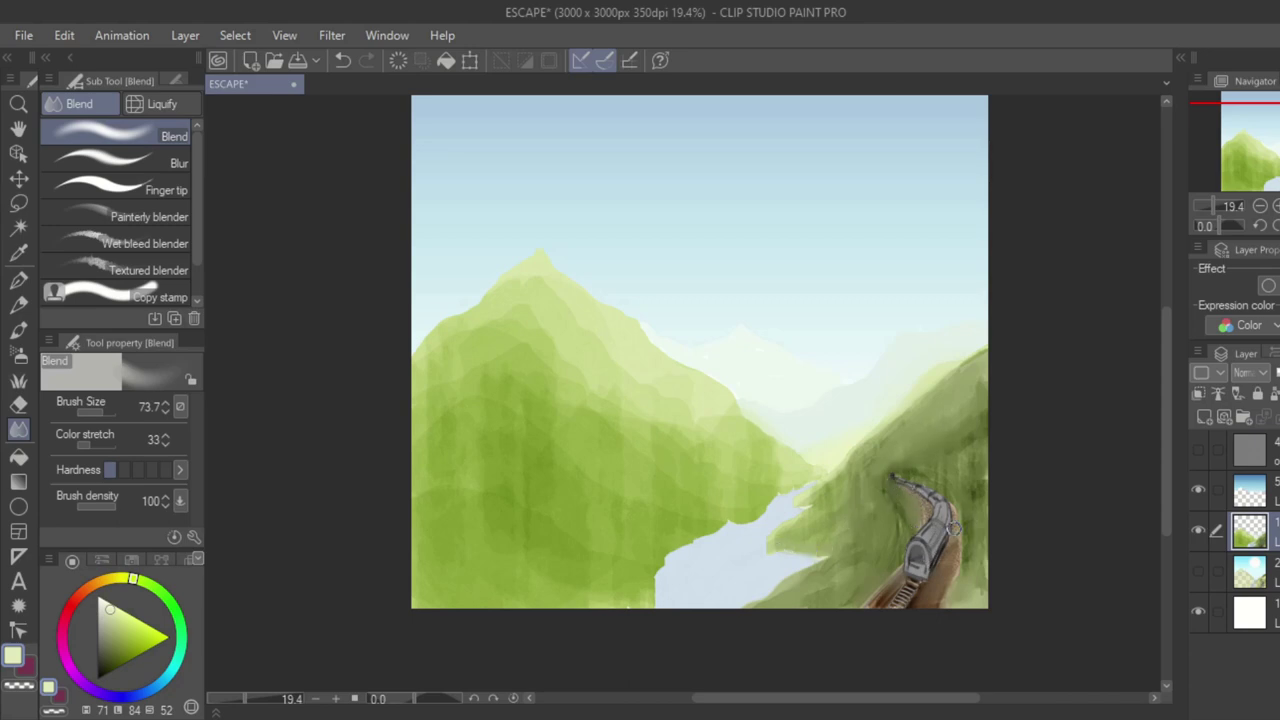
Repaint the nearer distant mountain range in pale teal with the Flat watercolor brush at size 95.
{"action": "left_click", "coordinate": [18, 228]}
{"action": "key", "text": "ctrl+d"}
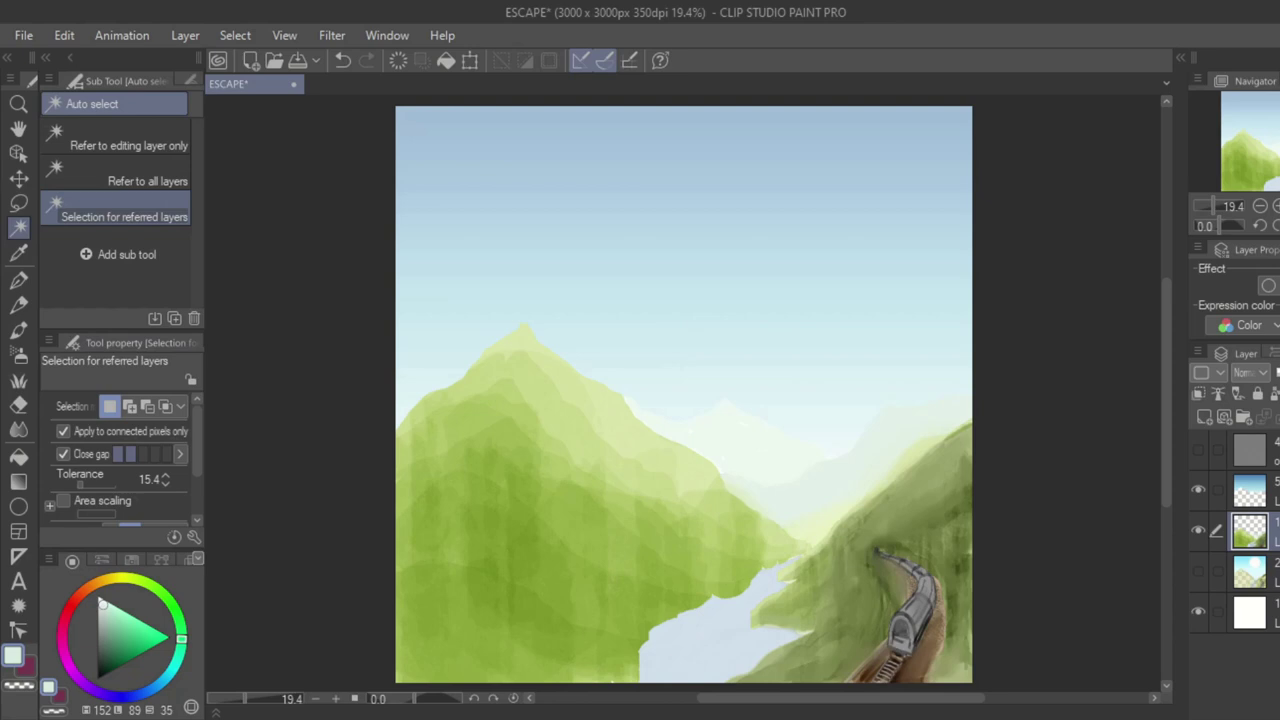
{"action": "key", "text": "b"}
{"action": "key", "text": "ctrl+plus"}
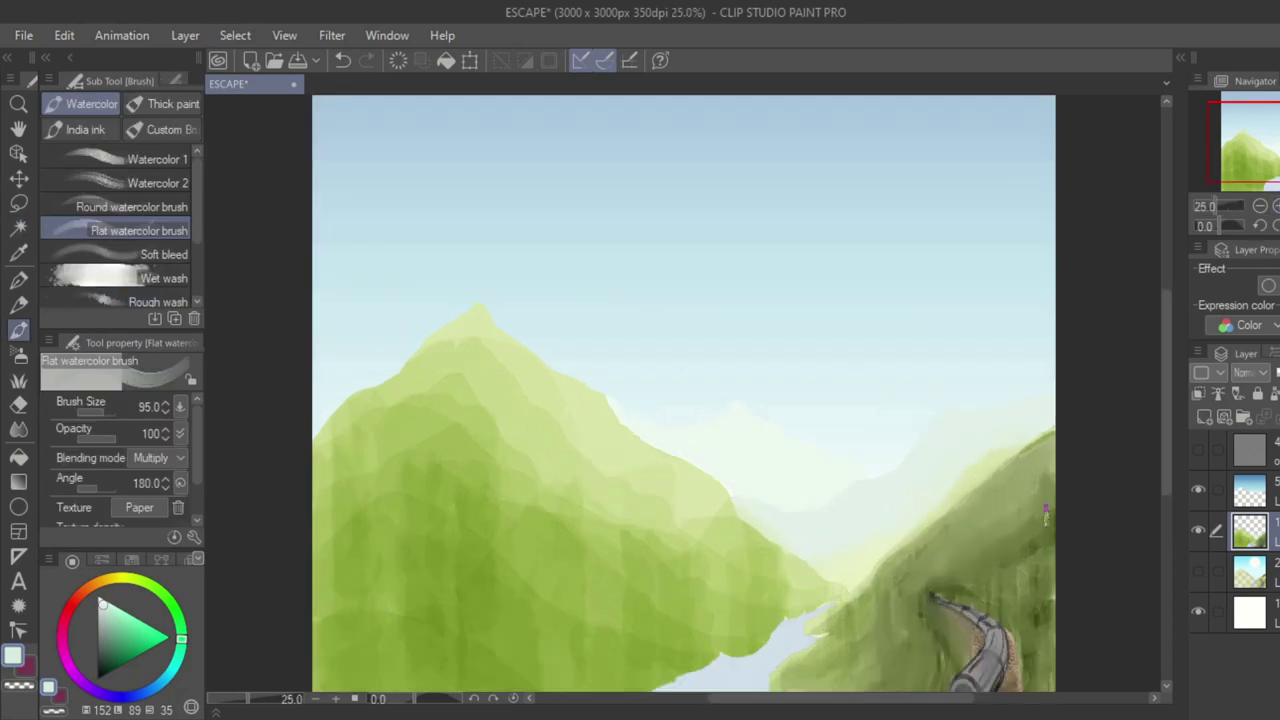
{"action": "left_click_drag", "start_coordinate": [1046, 517], "coordinate": [974, 454]}
{"action": "mouse_move", "coordinate": [658, 437]}
{"action": "left_mouse_down"}
{"action": "mouse_move", "coordinate": [725, 456]}
{"action": "mouse_move", "coordinate": [817, 414]}
{"action": "mouse_move", "coordinate": [871, 354]}
{"action": "mouse_move", "coordinate": [977, 340]}
{"action": "mouse_move", "coordinate": [845, 442]}
{"action": "mouse_move", "coordinate": [764, 480]}
{"action": "mouse_move", "coordinate": [716, 478]}
{"action": "mouse_move", "coordinate": [847, 391]}
{"action": "left_mouse_up"}
Auto-select the pale teal range and layer darker teal shading over it.
{"action": "key", "text": "w"}
{"action": "left_click", "coordinate": [847, 391]}
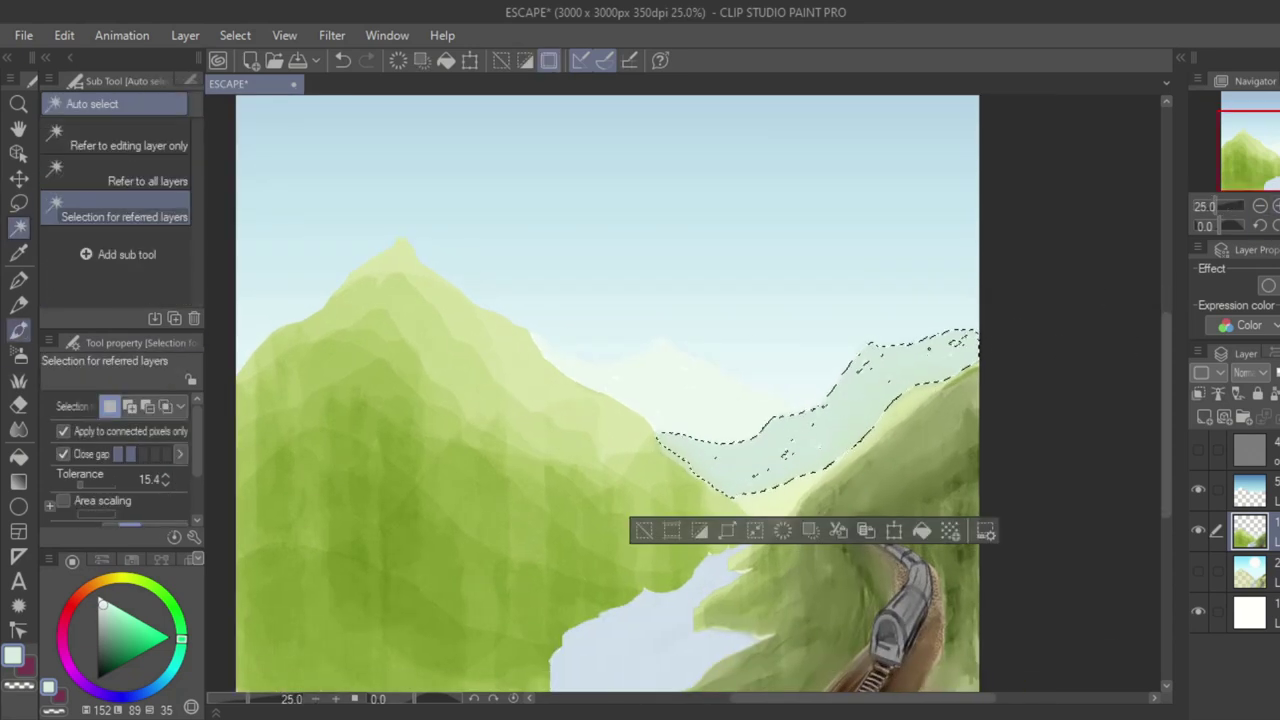
{"action": "key", "text": "b"}
{"action": "left_click_drag", "start_coordinate": [755, 530], "coordinate": [746, 463]}
{"action": "mouse_move", "coordinate": [725, 395]}
{"action": "left_mouse_down"}
{"action": "mouse_move", "coordinate": [734, 458]}
{"action": "mouse_move", "coordinate": [940, 305]}
{"action": "left_mouse_up"}
Clear the selection and blend the teal range into the neighbouring slopes.
{"action": "key", "text": "j"}
{"action": "key", "text": "ctrl+d"}
{"action": "left_click_drag", "start_coordinate": [689, 400], "coordinate": [783, 411]}
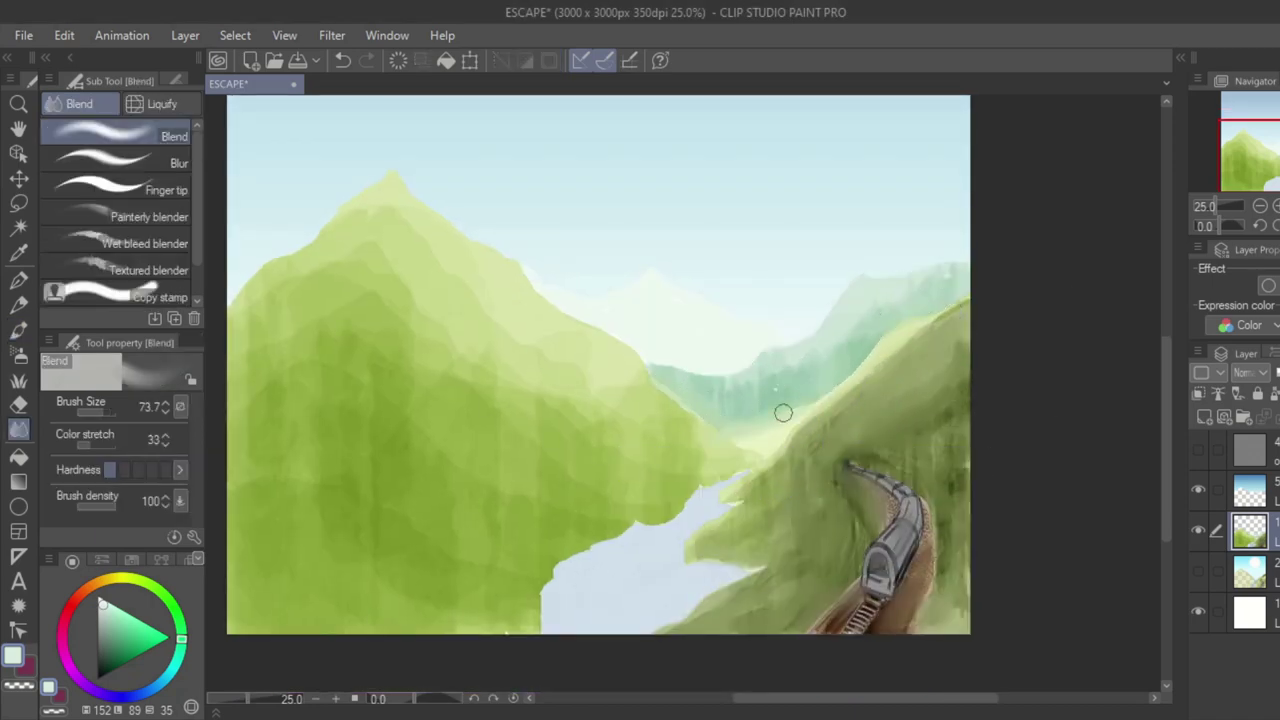
{"action": "left_click_drag", "start_coordinate": [851, 370], "coordinate": [872, 344]}
Paint dark green vertical tree shadows along the river edge and hillside around the train, and blend them.
{"action": "left_click", "coordinate": [905, 385], "text": "alt"}
{"action": "left_click", "coordinate": [18, 330]}
{"action": "mouse_move", "coordinate": [716, 640]}
{"action": "left_mouse_down"}
{"action": "mouse_move", "coordinate": [794, 611]}
{"action": "mouse_move", "coordinate": [862, 505]}
{"action": "left_mouse_up"}
{"action": "left_click_drag", "start_coordinate": [972, 390], "coordinate": [962, 560]}
{"action": "left_click", "coordinate": [18, 430]}
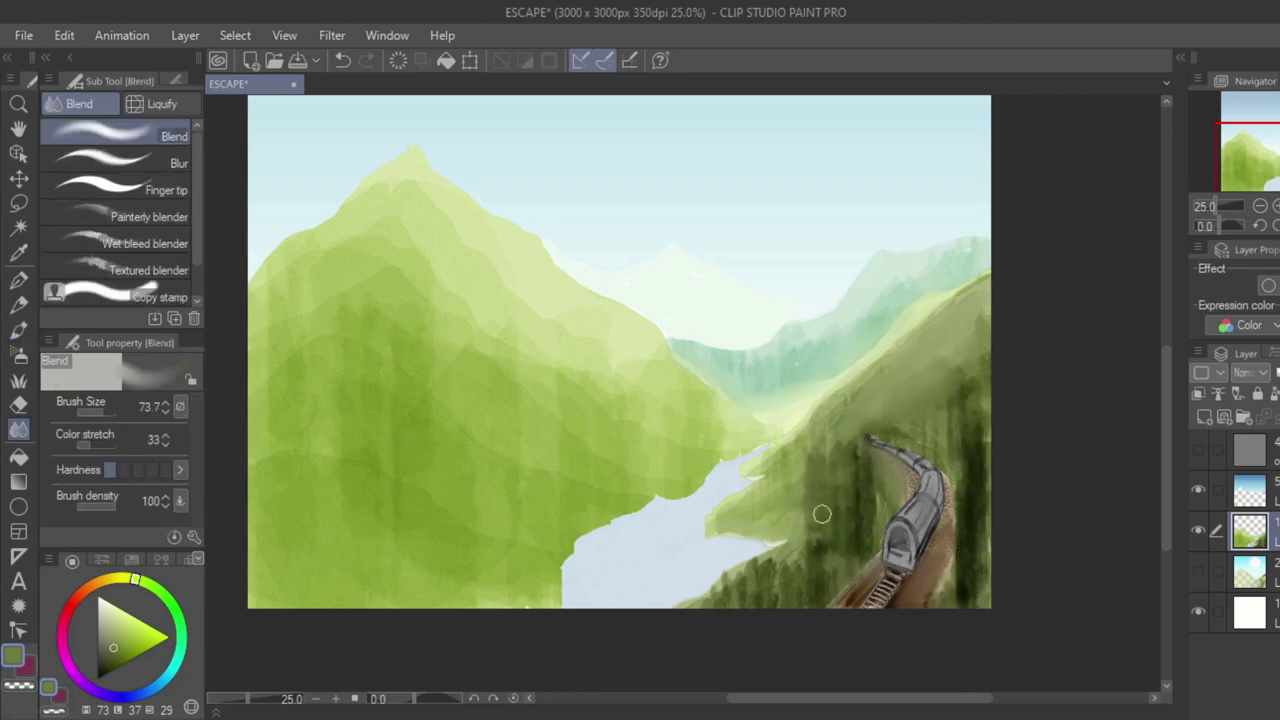
{"action": "left_click_drag", "start_coordinate": [822, 514], "coordinate": [838, 530]}
Add sampled brown grain lines to the dirt bed along both sides of the track at brush size 12.5.
{"action": "scroll", "coordinate": [850, 530], "scroll_direction": "up", "scroll_amount": 2}
{"action": "left_click", "coordinate": [848, 530], "text": "alt"}
{"action": "left_click", "coordinate": [18, 330]}
{"action": "left_click_drag", "start_coordinate": [109, 411], "coordinate": [100, 411]}
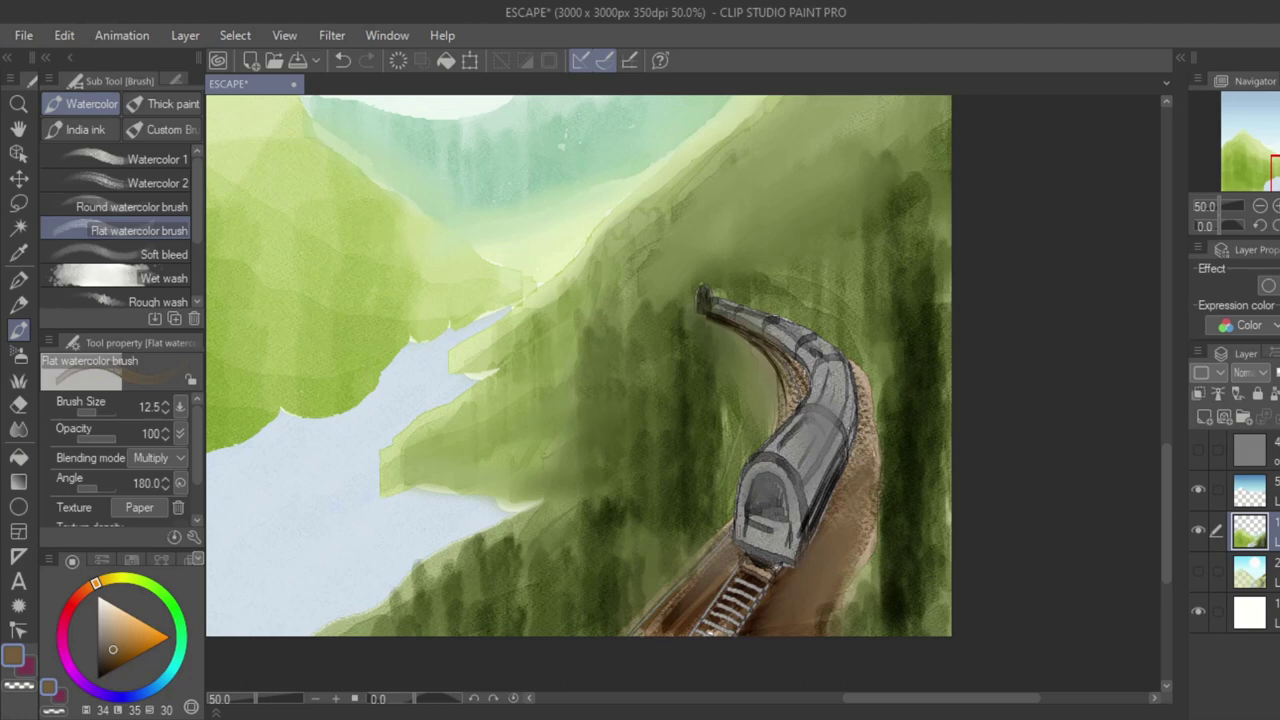
{"action": "left_click_drag", "start_coordinate": [858, 368], "coordinate": [874, 455]}
{"action": "left_click_drag", "start_coordinate": [874, 522], "coordinate": [804, 634]}
{"action": "left_click_drag", "start_coordinate": [854, 495], "coordinate": [768, 630]}
{"action": "left_click_drag", "start_coordinate": [855, 509], "coordinate": [787, 630]}
{"action": "left_click_drag", "start_coordinate": [744, 590], "coordinate": [693, 635]}
{"action": "mouse_move", "coordinate": [722, 582]}
{"action": "left_mouse_down"}
{"action": "mouse_move", "coordinate": [684, 635]}
{"action": "mouse_move", "coordinate": [638, 635]}
{"action": "left_mouse_up"}
Switch the paint colour to red at hue 14 and add red accents to the train.
{"action": "left_click", "coordinate": [78, 597]}
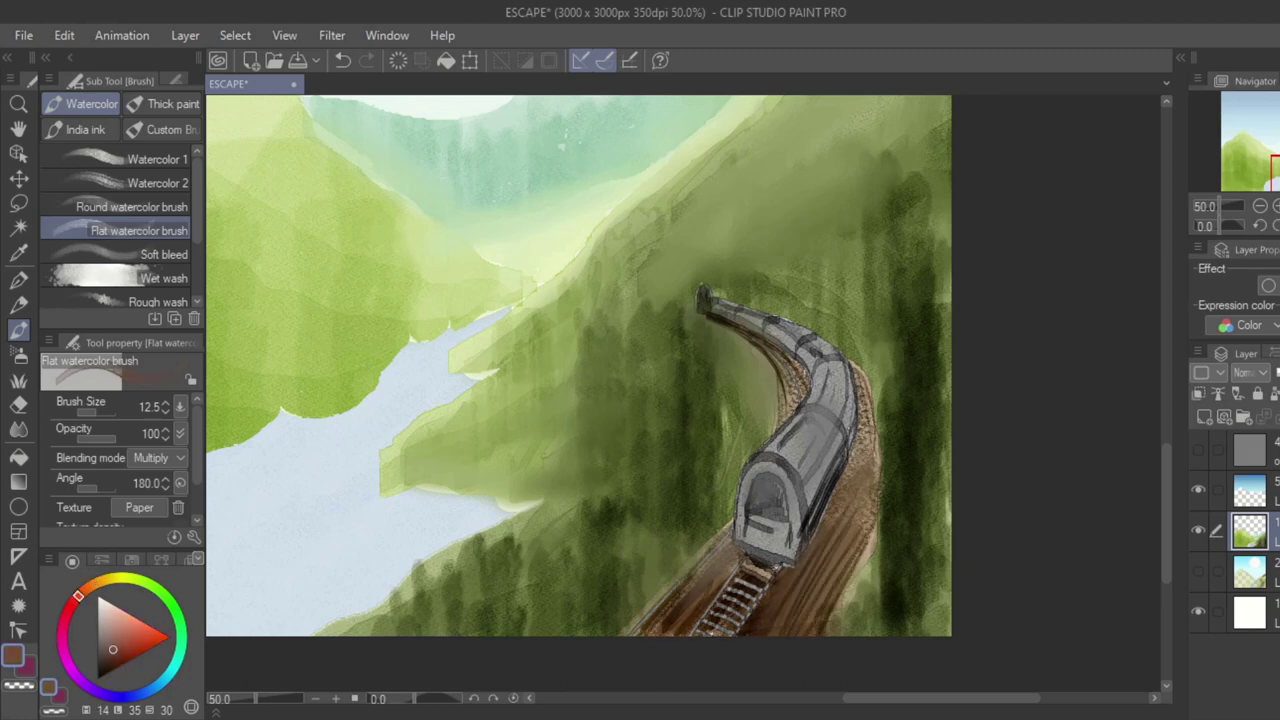
{"action": "key", "text": "ctrl+0"}
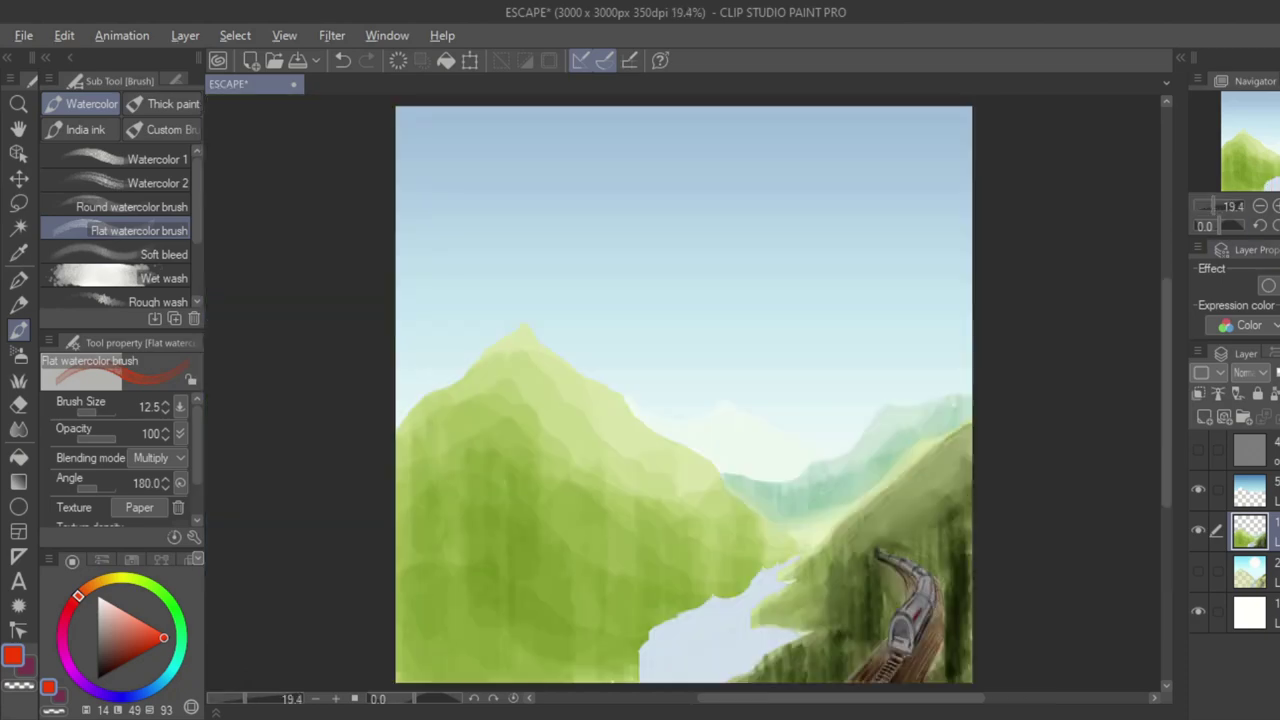
Fill the farthest mountain with pale mint (hue 150, luminosity 86, saturation 54) using brush size 44.3.
{"action": "left_click", "coordinate": [181, 637]}
{"action": "left_click", "coordinate": [109, 603]}
{"action": "left_click", "coordinate": [100, 411]}
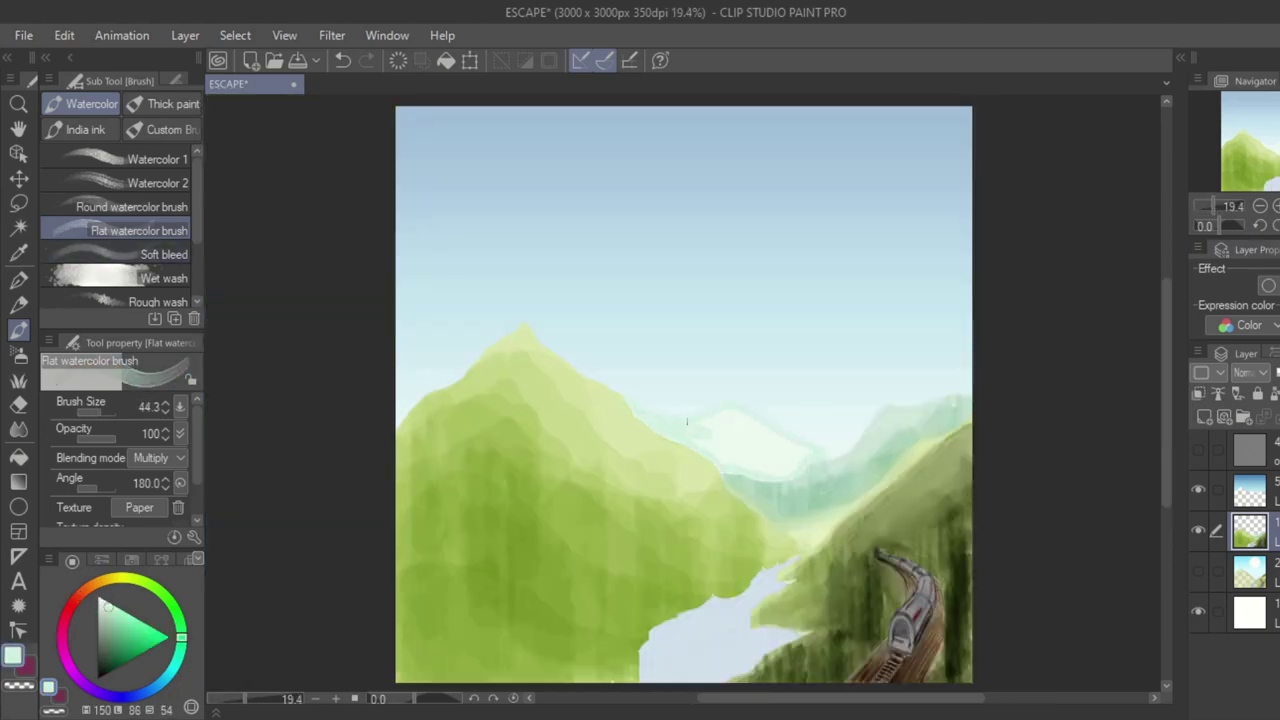
{"action": "left_click_drag", "start_coordinate": [733, 450], "coordinate": [790, 447]}
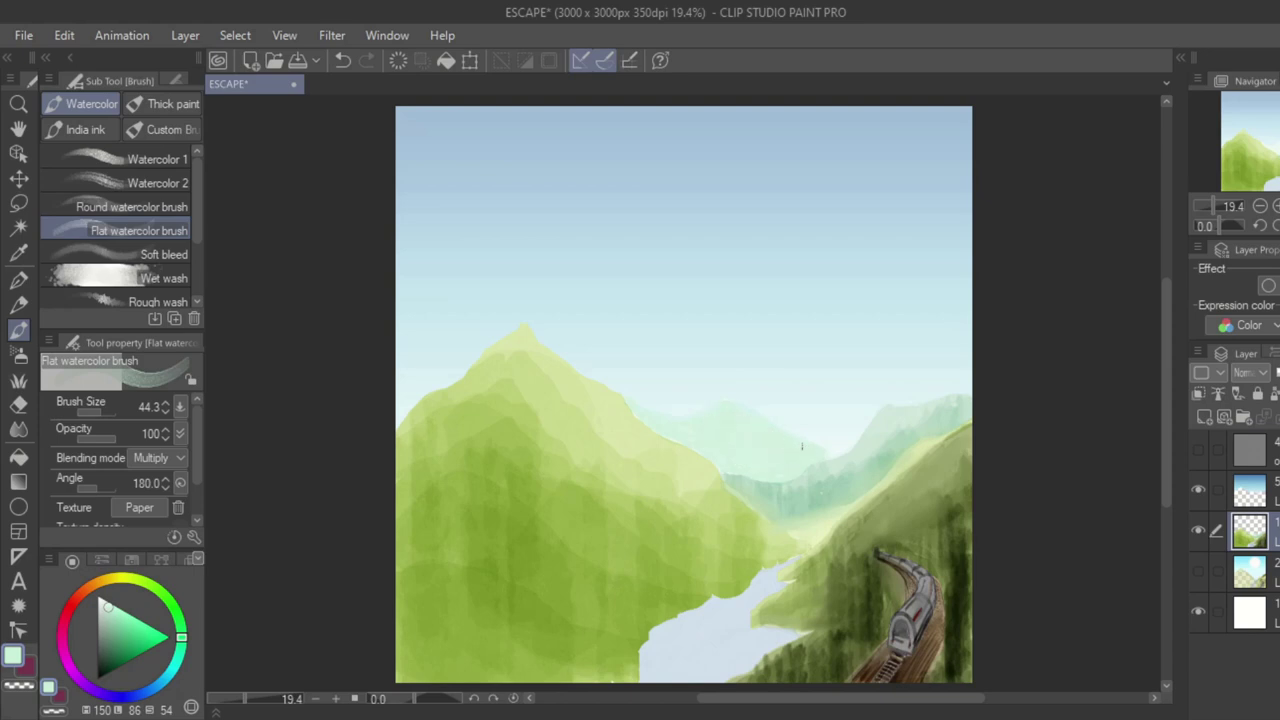
Outline the riverbank and hillside slope left of the train in sampled dark green (hue 76, luminosity 24, saturation 37) at brush size 12.5.
{"action": "left_click_drag", "start_coordinate": [1077, 341], "coordinate": [1067, 334]}
{"action": "left_click", "coordinate": [800, 640], "text": "alt"}
{"action": "left_click_drag", "start_coordinate": [746, 618], "coordinate": [782, 618]}
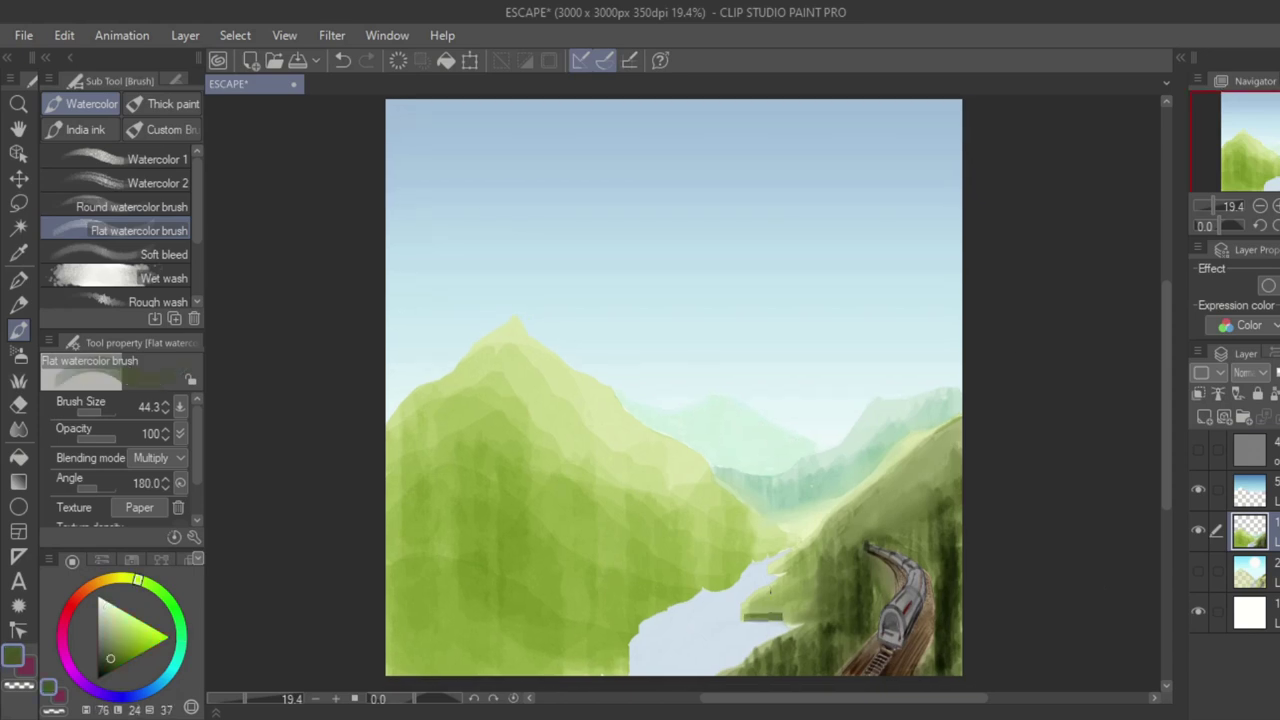
{"action": "key", "text": "ctrl+z"}
{"action": "left_click", "coordinate": [95, 412]}
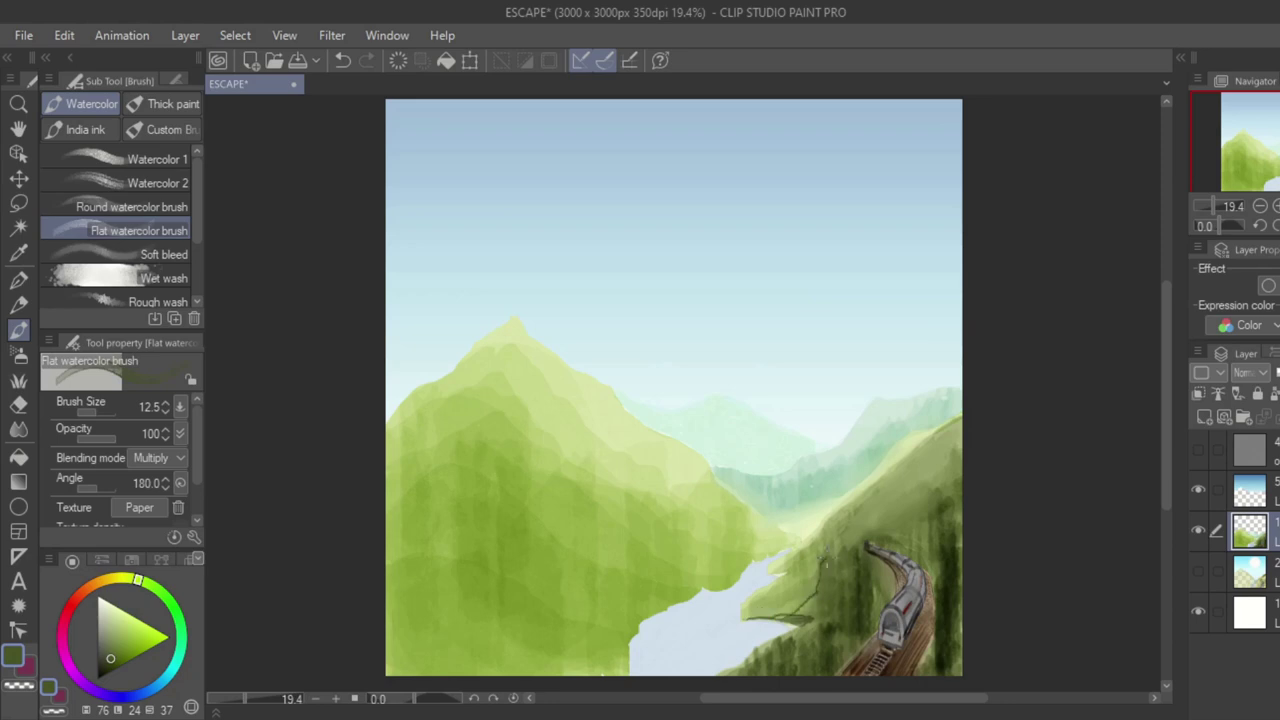
Paint short vertical dark green tree marks on the hillside around the train at brush size 95.
{"action": "left_click", "coordinate": [104, 411]}
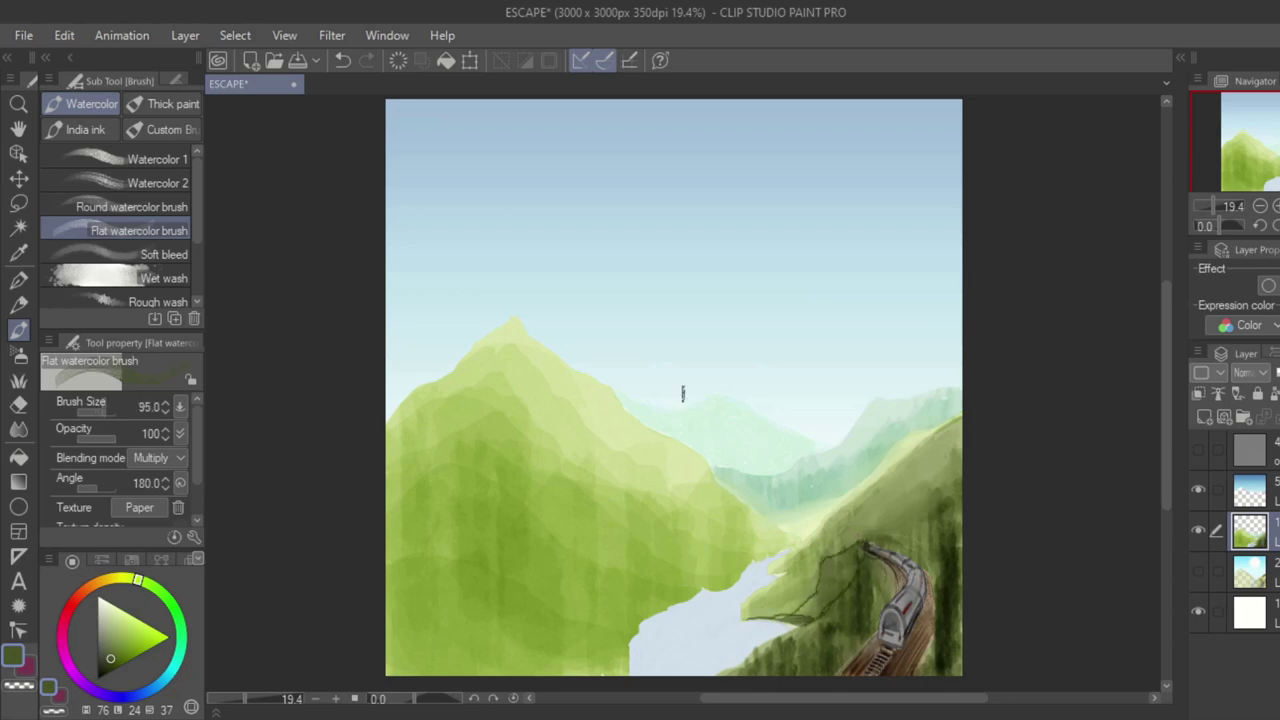
{"action": "mouse_move", "coordinate": [825, 568]}
{"action": "left_mouse_down"}
{"action": "mouse_move", "coordinate": [850, 556]}
{"action": "mouse_move", "coordinate": [884, 598]}
{"action": "left_mouse_up"}
{"action": "left_click_drag", "start_coordinate": [905, 516], "coordinate": [905, 550]}
{"action": "mouse_move", "coordinate": [921, 532]}
{"action": "left_mouse_down"}
{"action": "mouse_move", "coordinate": [921, 572]}
{"action": "mouse_move", "coordinate": [922, 545]}
{"action": "left_mouse_up"}
{"action": "left_click_drag", "start_coordinate": [956, 464], "coordinate": [956, 496]}
Sample green from the left mountain's foot and paint small tree marks along the river's left bank.
{"action": "left_click", "coordinate": [610, 640], "text": "alt"}
{"action": "left_click_drag", "start_coordinate": [616, 652], "coordinate": [616, 674]}
{"action": "mouse_move", "coordinate": [607, 626]}
{"action": "left_mouse_down"}
{"action": "mouse_move", "coordinate": [607, 670]}
{"action": "mouse_move", "coordinate": [576, 668]}
{"action": "left_mouse_up"}
Paint large vertical green tree strokes across the lower left mountain with the Flat watercolor brush at size 435.8.
{"action": "left_click", "coordinate": [110, 411]}
{"action": "left_click_drag", "start_coordinate": [522, 632], "coordinate": [522, 660]}
{"action": "left_click_drag", "start_coordinate": [450, 610], "coordinate": [450, 640]}
{"action": "left_click_drag", "start_coordinate": [394, 575], "coordinate": [394, 630]}
{"action": "mouse_move", "coordinate": [512, 580]}
{"action": "left_mouse_down"}
{"action": "mouse_move", "coordinate": [512, 610]}
{"action": "mouse_move", "coordinate": [450, 645]}
{"action": "left_mouse_up"}
{"action": "left_click_drag", "start_coordinate": [518, 585], "coordinate": [518, 625]}
{"action": "left_click_drag", "start_coordinate": [603, 490], "coordinate": [601, 476]}
{"action": "left_click_drag", "start_coordinate": [398, 636], "coordinate": [398, 650]}
{"action": "left_click_drag", "start_coordinate": [443, 600], "coordinate": [443, 646]}
{"action": "left_click_drag", "start_coordinate": [490, 604], "coordinate": [490, 622]}
{"action": "left_click_drag", "start_coordinate": [405, 610], "coordinate": [405, 634]}
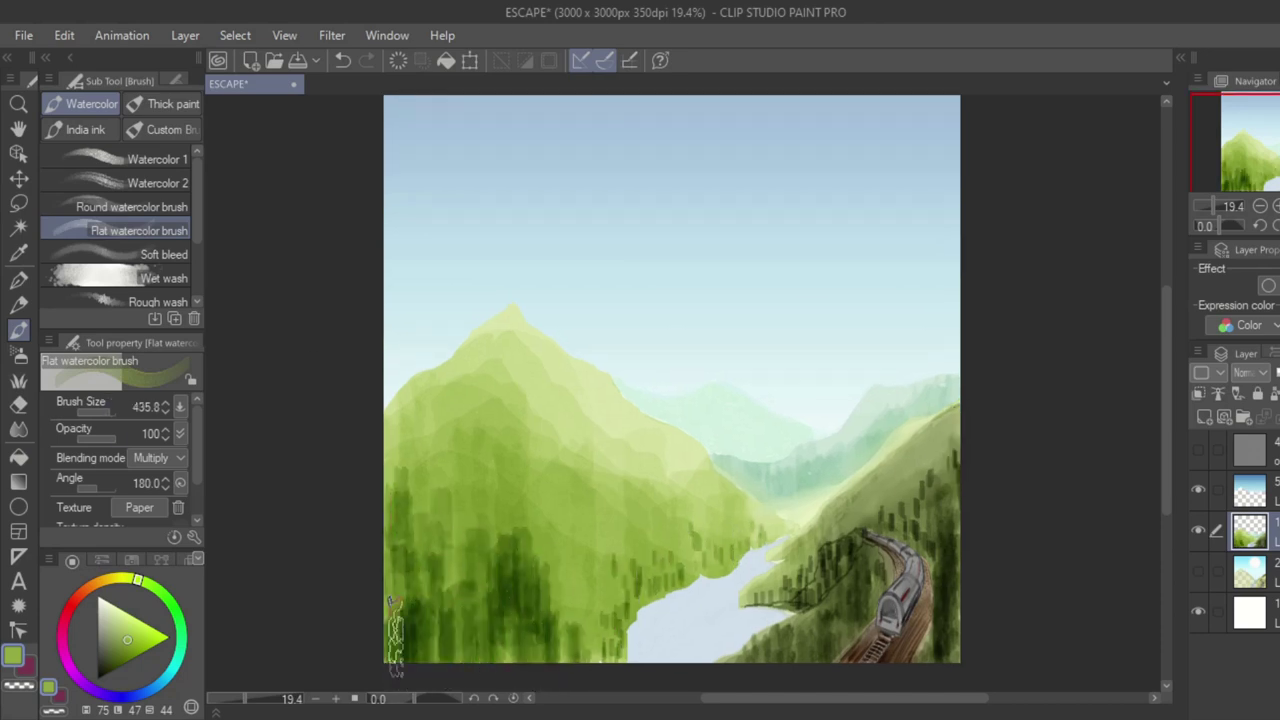
{"action": "left_click", "coordinate": [577, 608]}
Sample the river's pale blue (hue 209, luminosity 89, saturation 42) and select the river area.
{"action": "key", "text": "j"}
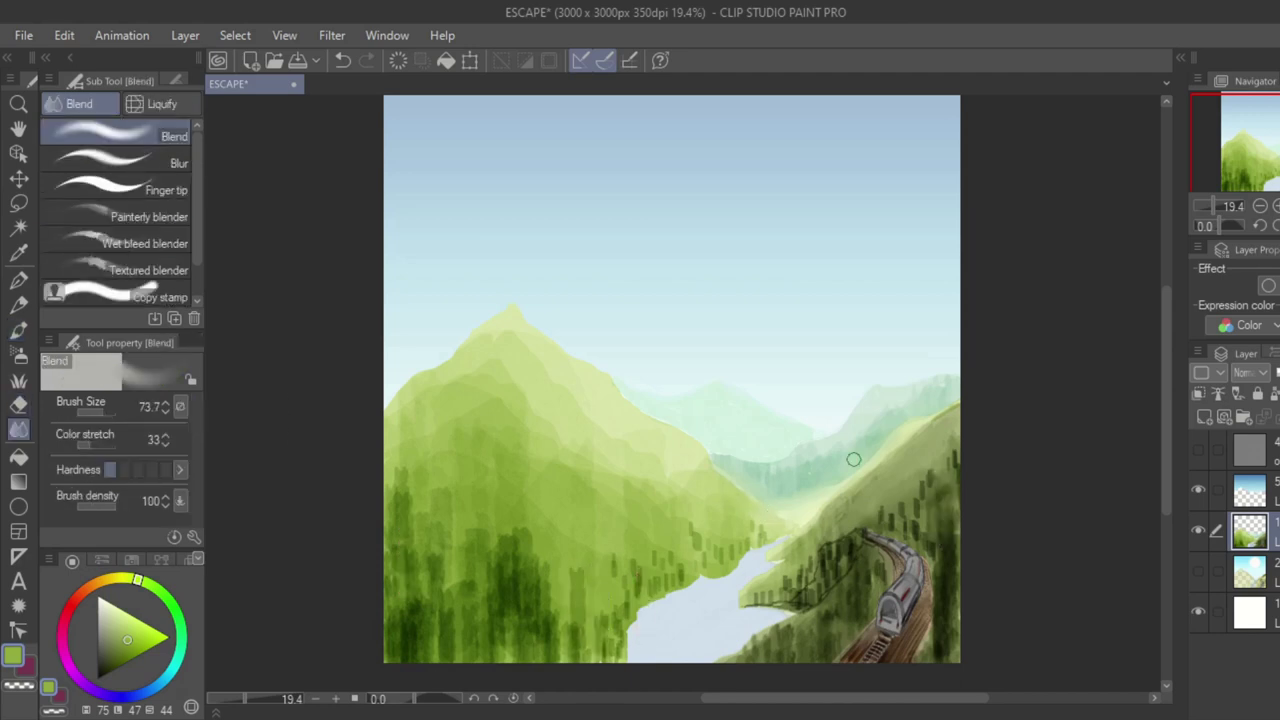
{"action": "left_click", "coordinate": [19, 355]}
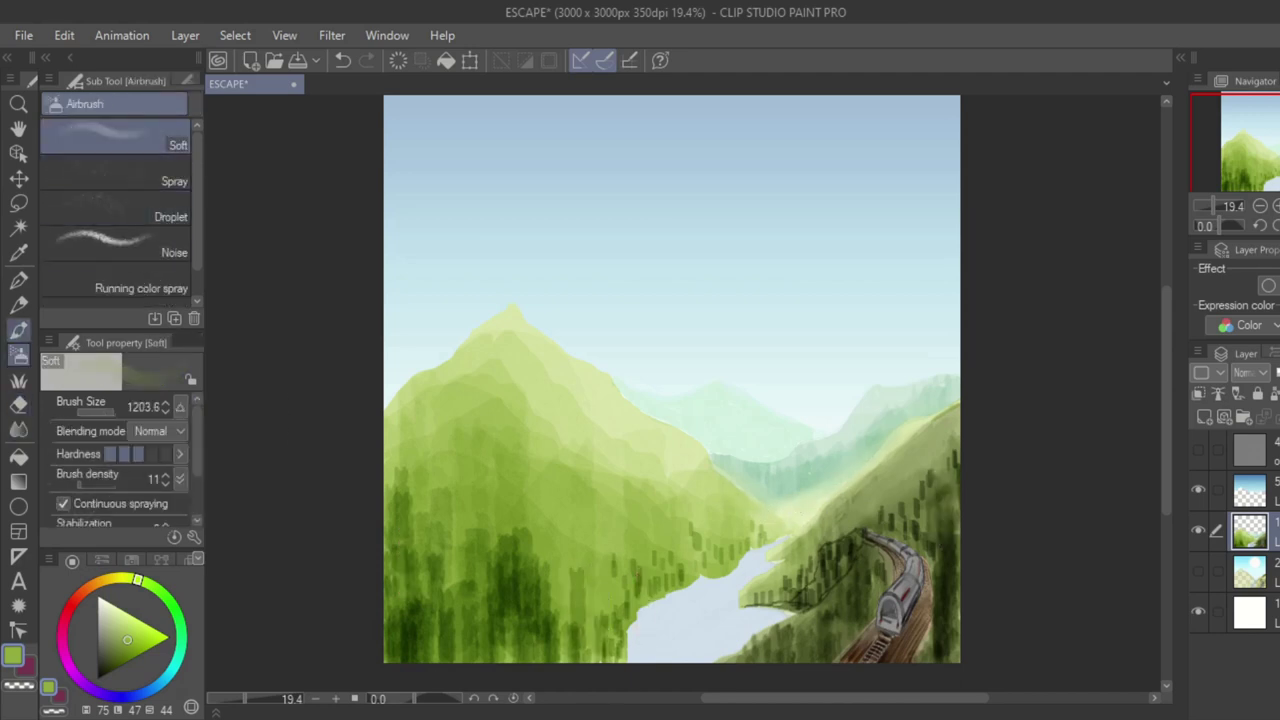
{"action": "left_click", "coordinate": [19, 331]}
{"action": "left_click", "coordinate": [690, 620], "text": "alt"}
{"action": "left_click", "coordinate": [19, 228]}
{"action": "left_click", "coordinate": [690, 620]}
Shade the river with the Wet wash brush at size 95, clearing the selection and adding stronger blue (hue 209, luminosity 51, saturation 82).
{"action": "left_click", "coordinate": [19, 331]}
{"action": "left_click", "coordinate": [103, 411]}
{"action": "left_click_drag", "start_coordinate": [704, 636], "coordinate": [711, 616]}
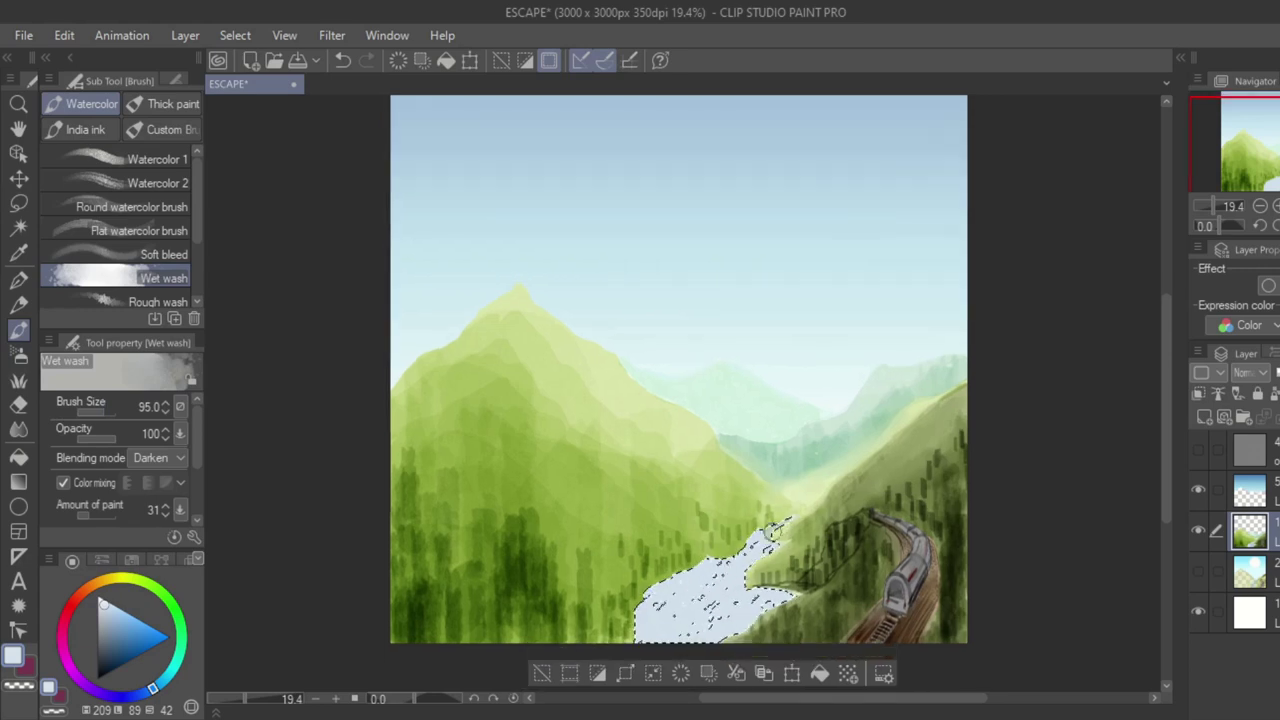
{"action": "mouse_move", "coordinate": [775, 532]}
{"action": "left_mouse_down"}
{"action": "mouse_move", "coordinate": [720, 610]}
{"action": "mouse_move", "coordinate": [767, 609]}
{"action": "mouse_move", "coordinate": [767, 556]}
{"action": "left_mouse_up"}
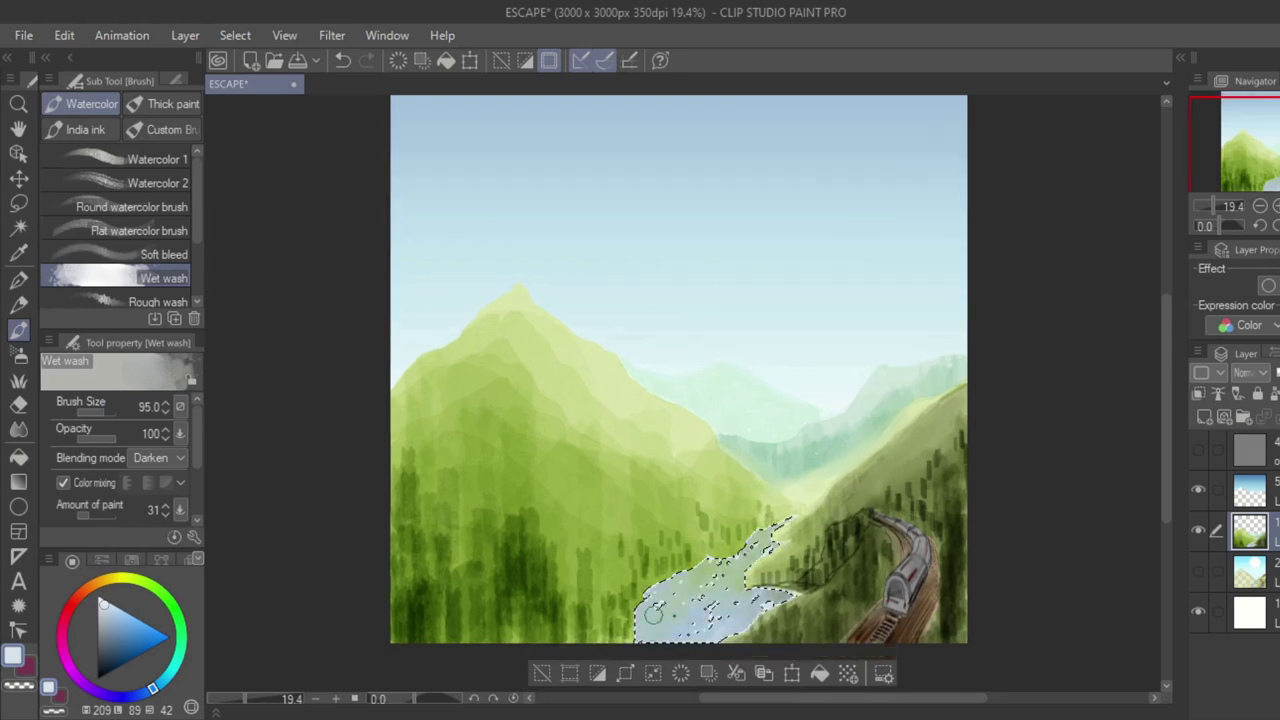
{"action": "mouse_move", "coordinate": [654, 614]}
{"action": "left_mouse_down"}
{"action": "mouse_move", "coordinate": [690, 600]}
{"action": "mouse_move", "coordinate": [740, 615]}
{"action": "left_mouse_up"}
{"action": "key", "text": "ctrl+d"}
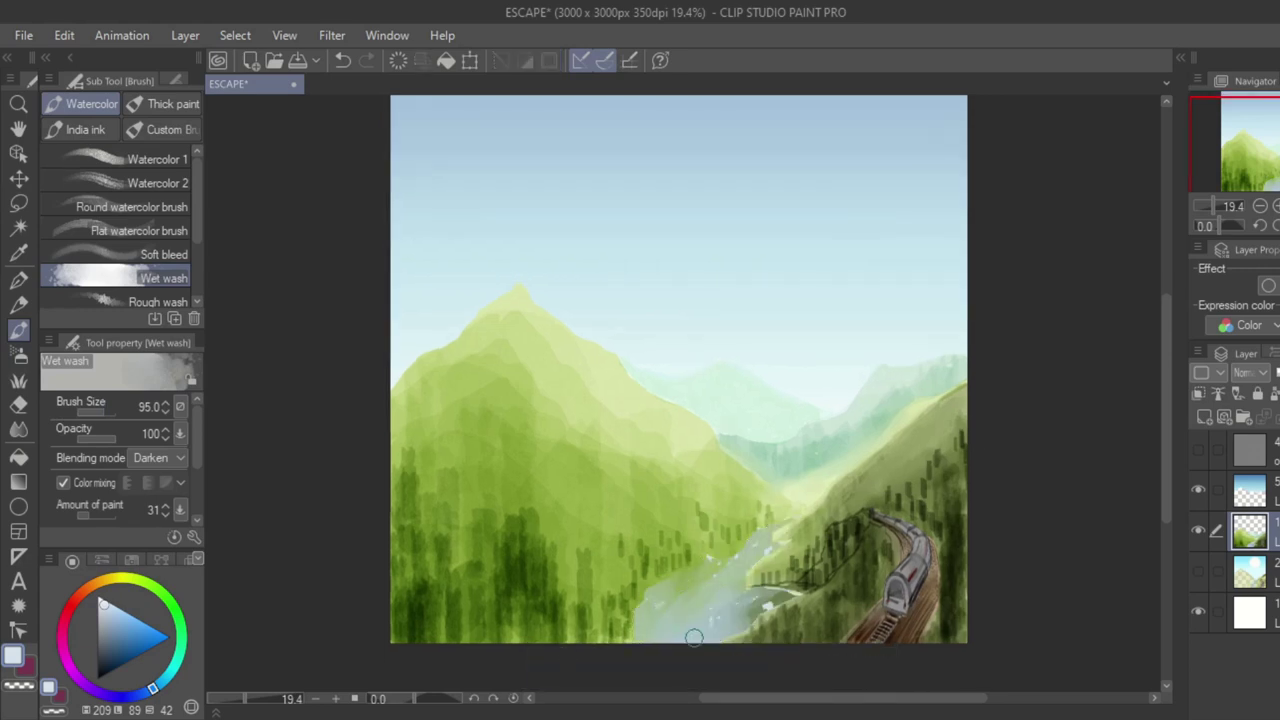
{"action": "left_click", "coordinate": [697, 614], "text": "alt"}
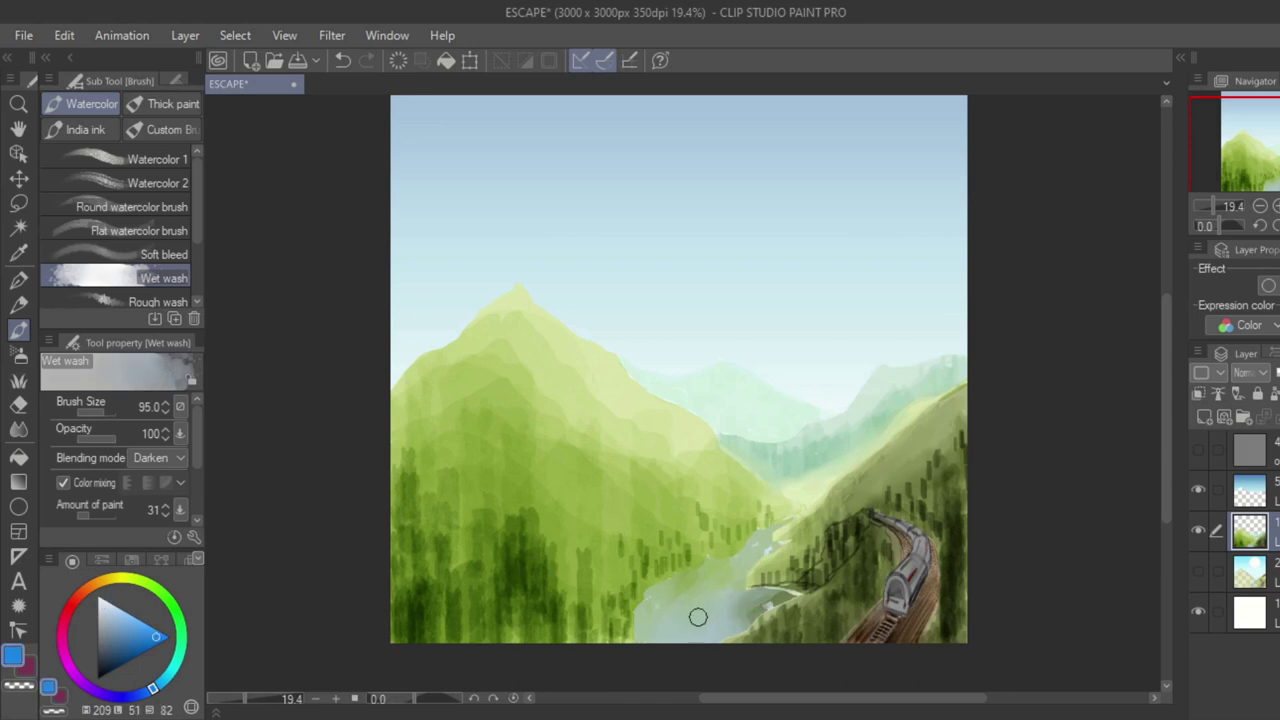
{"action": "left_click_drag", "start_coordinate": [697, 614], "coordinate": [733, 621]}
Add dark green trees (hue 77, luminosity 14, saturation 48) along the river and train hillside with the Flat watercolor brush at size 44.3.
{"action": "left_click", "coordinate": [130, 206]}
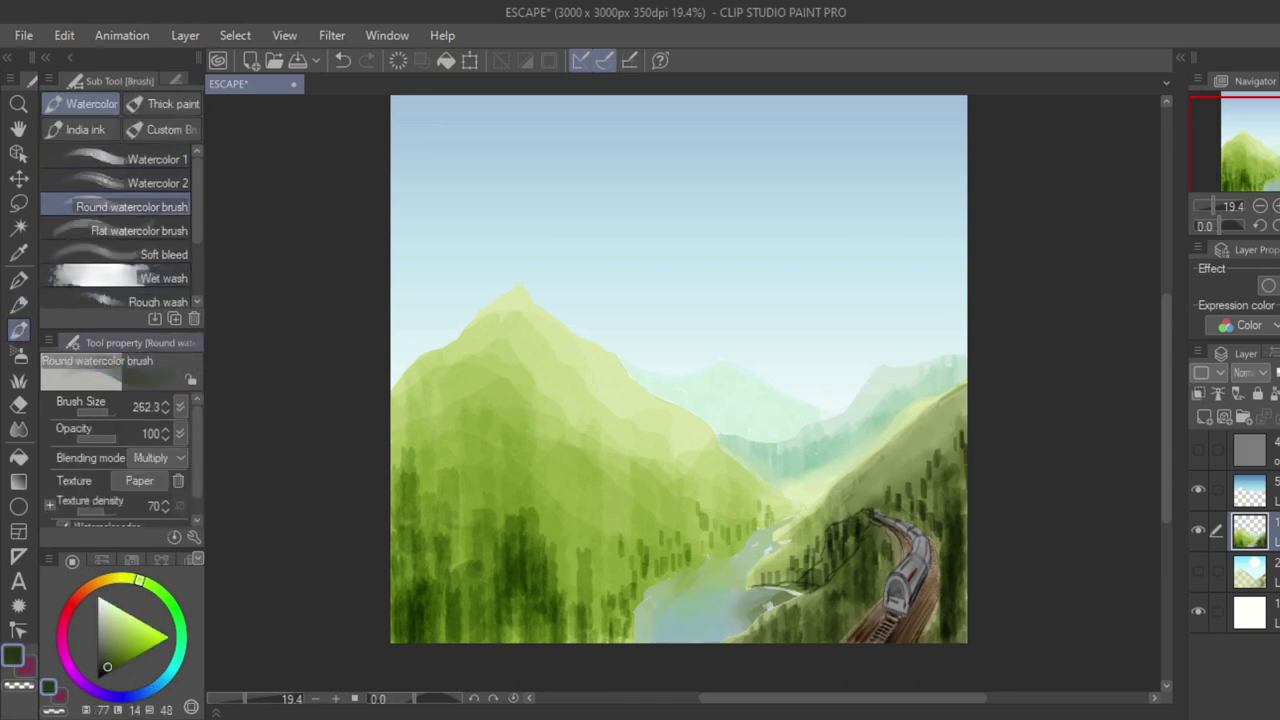
{"action": "left_click", "coordinate": [139, 230]}
{"action": "left_click", "coordinate": [808, 630]}
{"action": "left_click", "coordinate": [830, 630]}
{"action": "mouse_move", "coordinate": [683, 394]}
{"action": "left_mouse_down"}
{"action": "mouse_move", "coordinate": [700, 394]}
{"action": "mouse_move", "coordinate": [670, 394]}
{"action": "left_mouse_up"}
{"action": "left_click", "coordinate": [823, 564]}
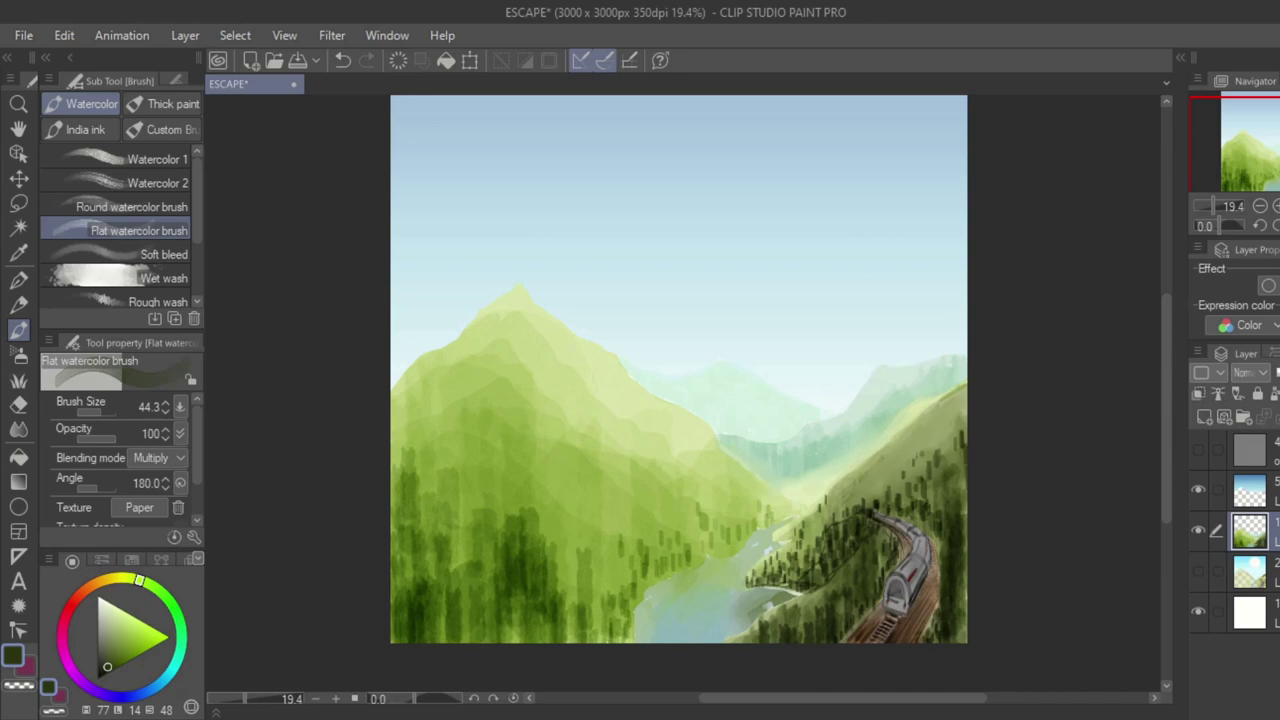
{"action": "left_click", "coordinate": [733, 546]}
Set the paint colour to green (hue 77, luminosity 28, saturation 71) and the brush size to 435.8.
{"action": "left_click", "coordinate": [126, 656]}
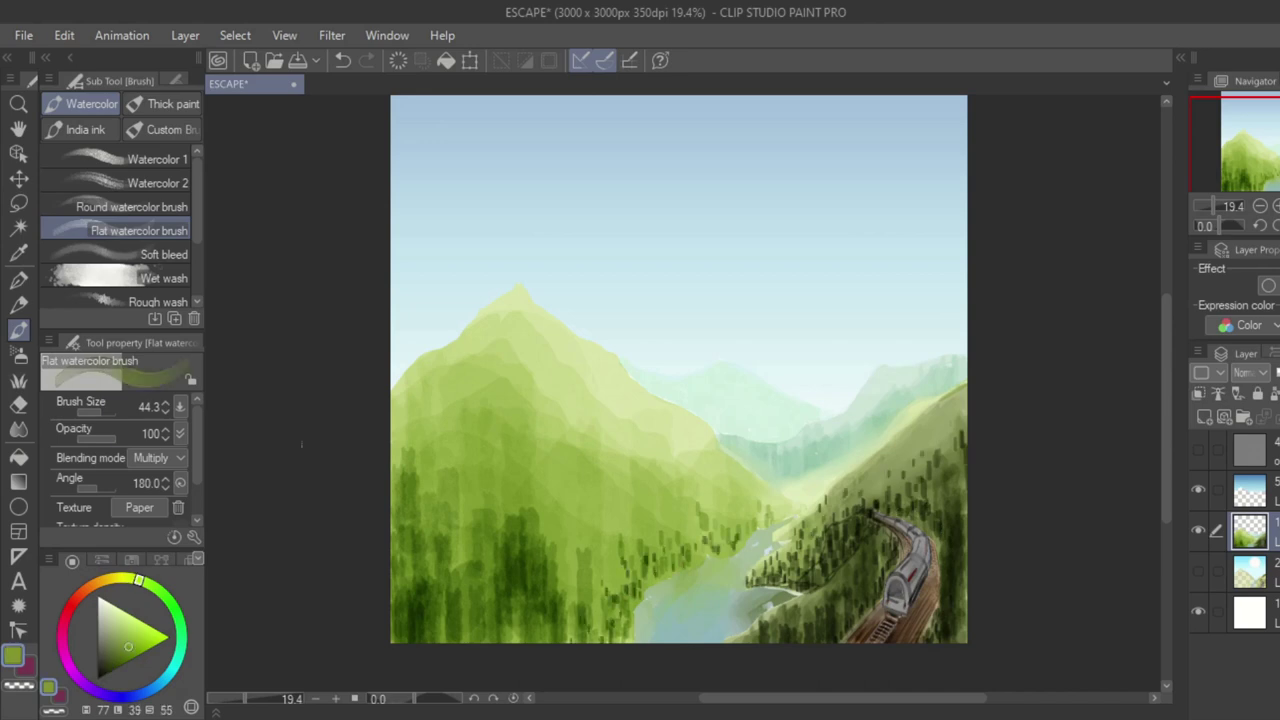
{"action": "left_click_drag", "start_coordinate": [101, 412], "coordinate": [110, 412]}
{"action": "left_click", "coordinate": [576, 584]}
{"action": "left_click", "coordinate": [597, 582]}
{"action": "left_click", "coordinate": [456, 485]}
{"action": "left_click", "coordinate": [418, 452]}
{"action": "key", "text": "ctrl+z"}
{"action": "key", "text": "ctrl+z"}
{"action": "key", "text": "ctrl+z"}
Paint tall vertical green tree strokes across the foot of the left mountain.
{"action": "left_click_drag", "start_coordinate": [398, 551], "coordinate": [398, 612]}
{"action": "left_click_drag", "start_coordinate": [477, 543], "coordinate": [477, 612]}
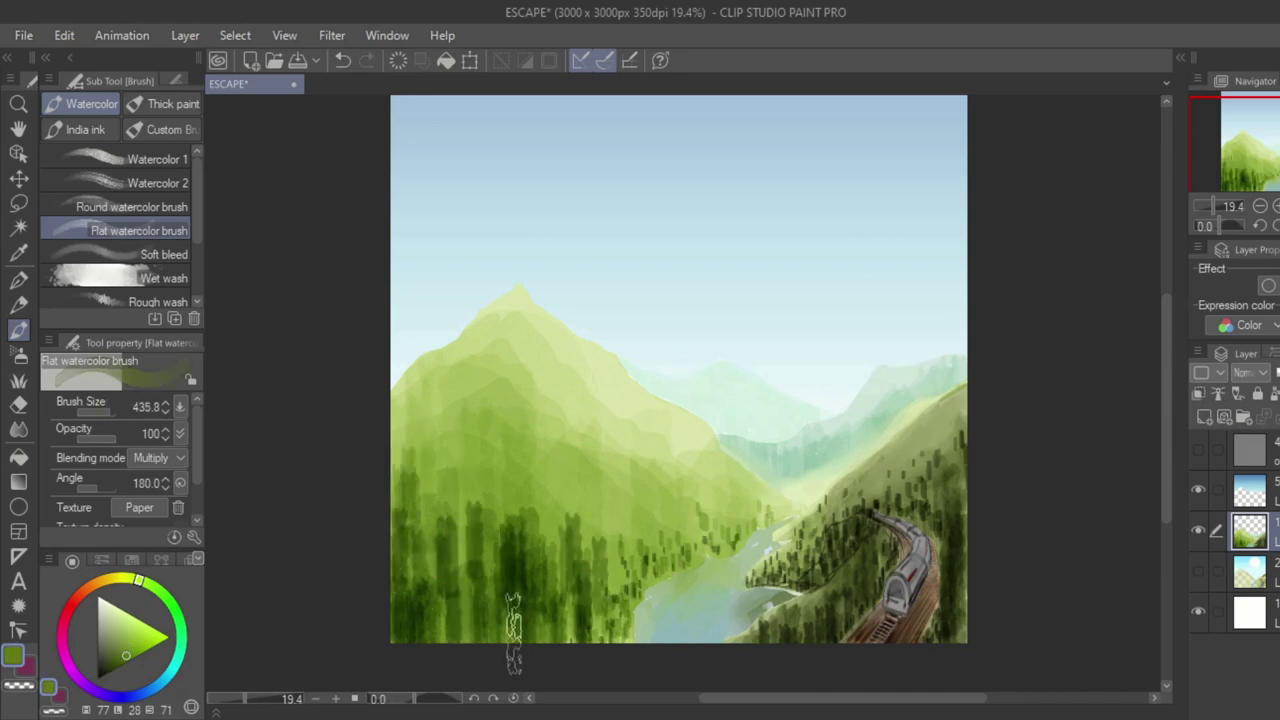
{"action": "left_click", "coordinate": [447, 634]}
Draw a thin dark vertical pole on the dirt bed beside the train with the Flat watercolor brush at size 9.7.
{"action": "left_click", "coordinate": [18, 429]}
{"action": "scroll", "coordinate": [863, 643], "scroll_direction": "up", "scroll_amount": 2}
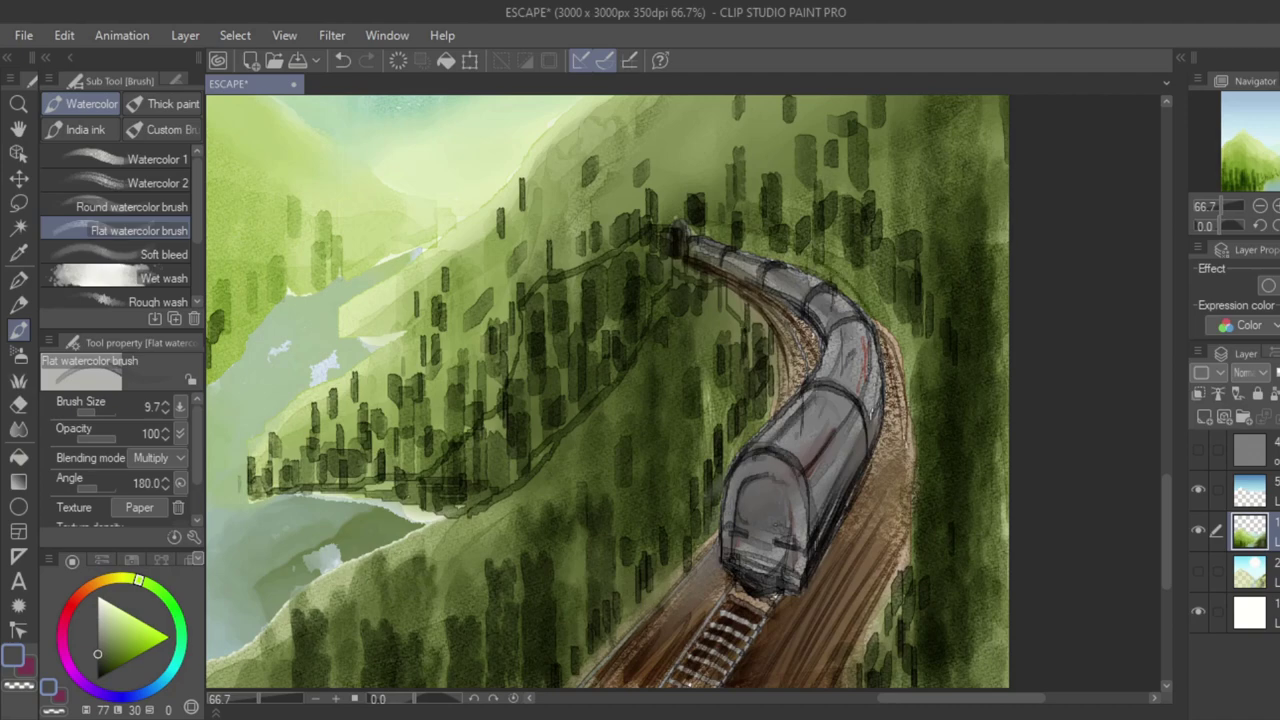
{"action": "left_click_drag", "start_coordinate": [879, 470], "coordinate": [879, 497]}
{"action": "key", "text": "ctrl+minus"}
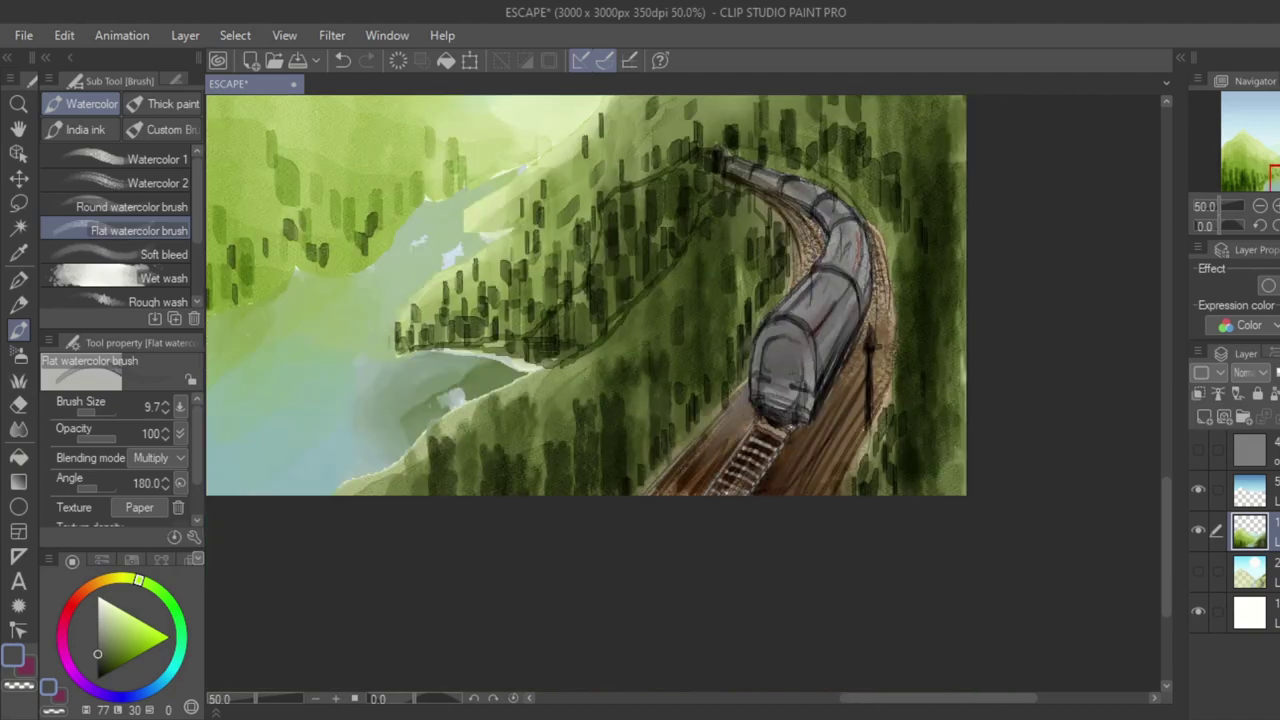
{"action": "key", "text": "ctrl+0"}
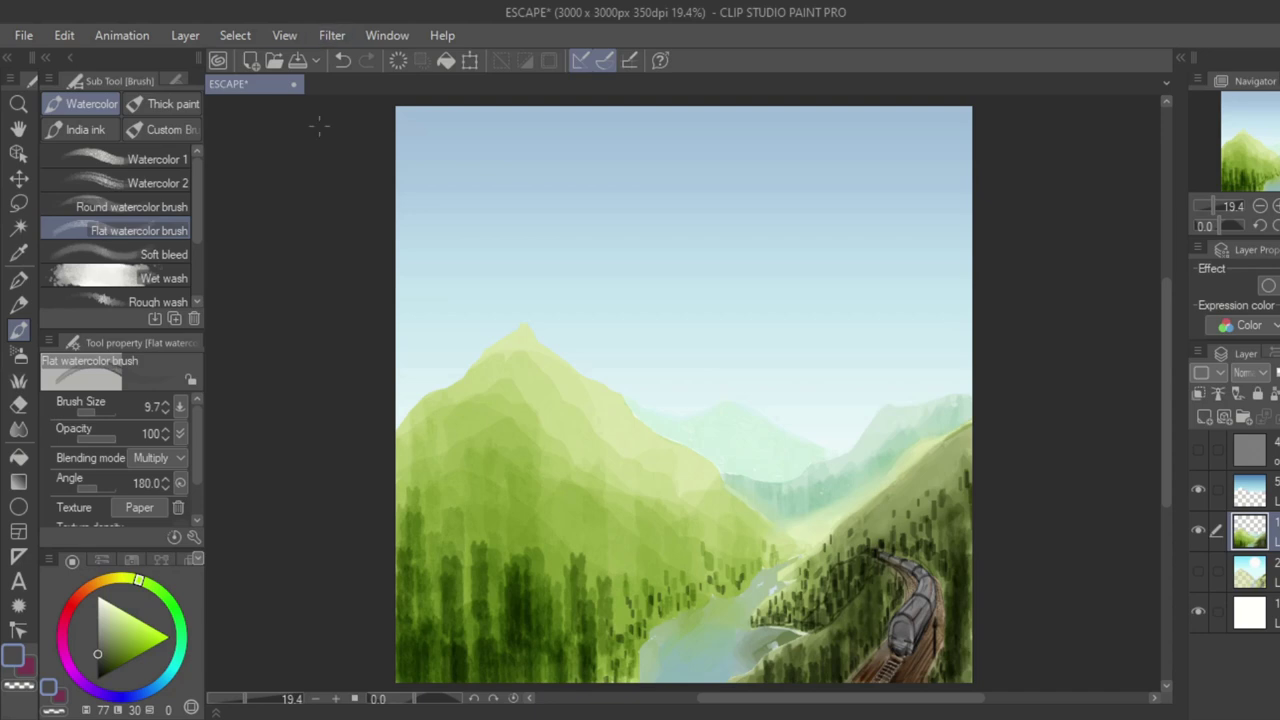
Make the sky layer active and choose the Ellipse tool with white as the paint colour.
{"action": "left_click", "coordinate": [1250, 490]}
{"action": "left_click", "coordinate": [18, 507]}
{"action": "left_click", "coordinate": [98, 597]}
{"action": "left_click_drag", "start_coordinate": [917, 342], "coordinate": [921, 346]}
{"action": "left_click", "coordinate": [921, 346]}
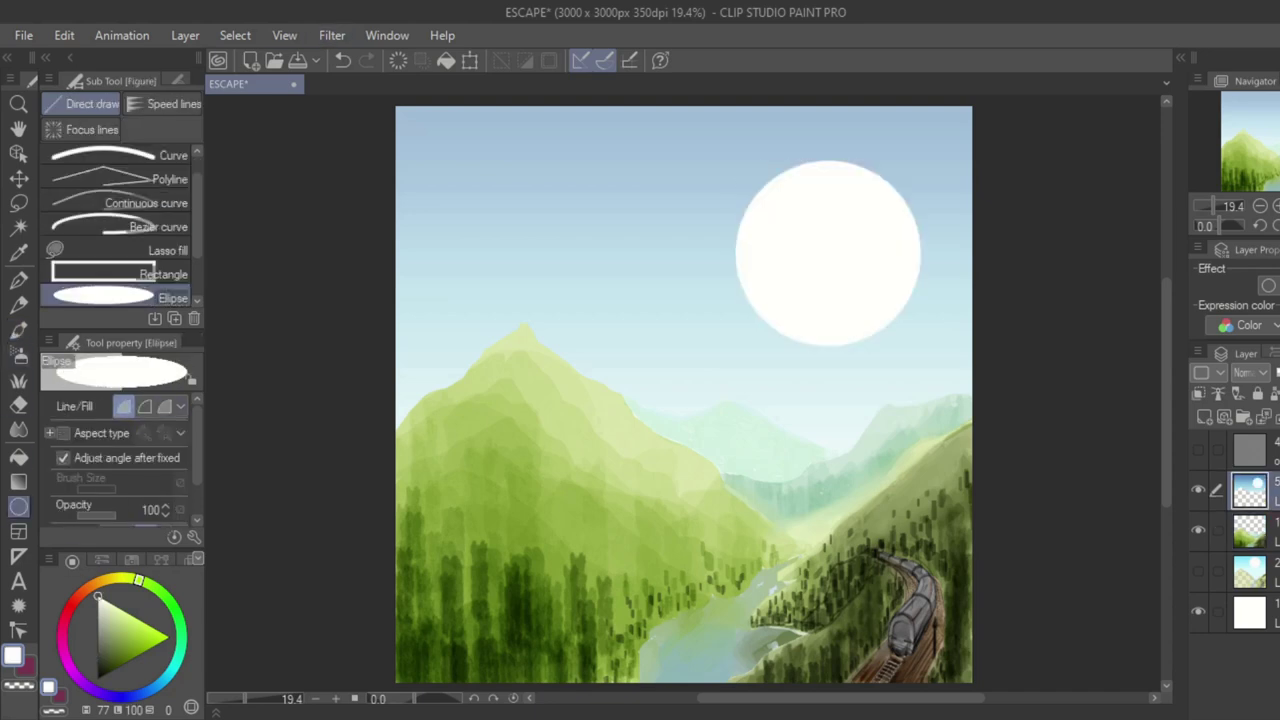
{"action": "key", "text": "ctrl+z"}
Draw a filled white circle as the sun near the upper edge of the sky, right of centre.
{"action": "left_click_drag", "start_coordinate": [744, 113], "coordinate": [873, 242]}
{"action": "left_click", "coordinate": [873, 242]}
Add a white glow around the sun with the Soft airbrush at size 1203.6 in Add (Glow) blending mode.
{"action": "left_click", "coordinate": [18, 355]}
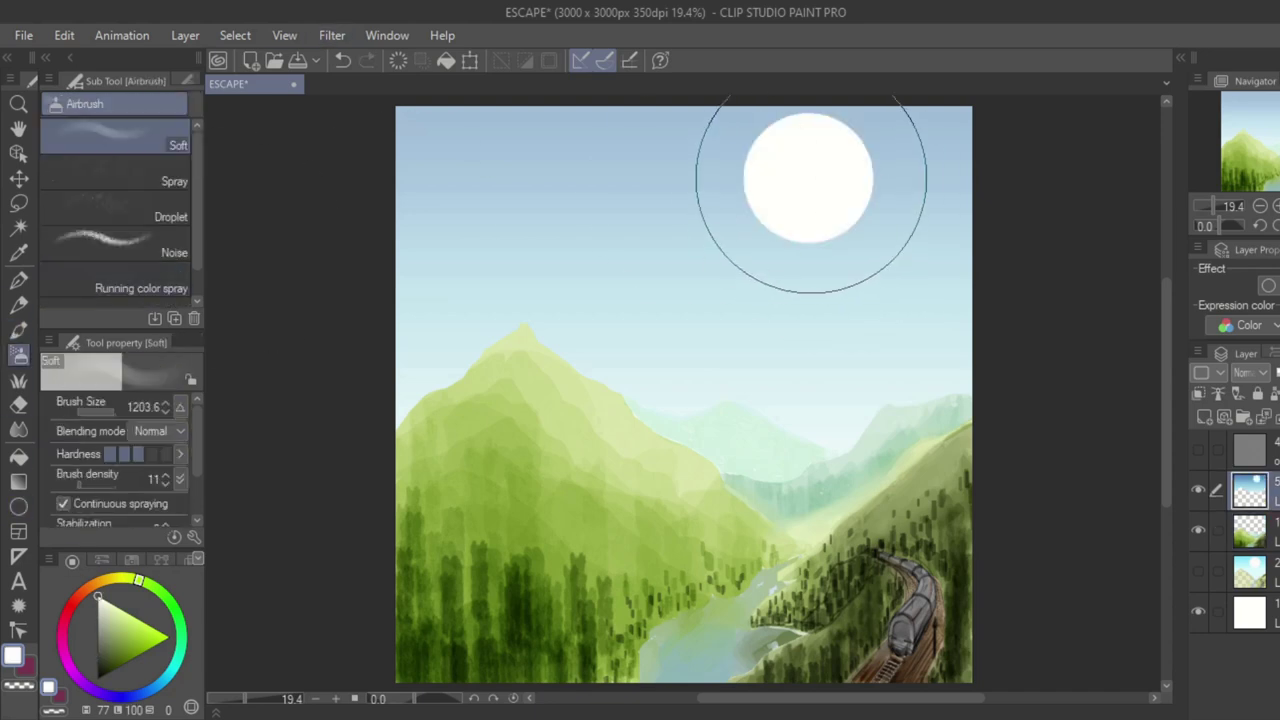
{"action": "left_click", "coordinate": [158, 431]}
{"action": "left_click", "coordinate": [158, 645]}
{"action": "left_click", "coordinate": [808, 184]}
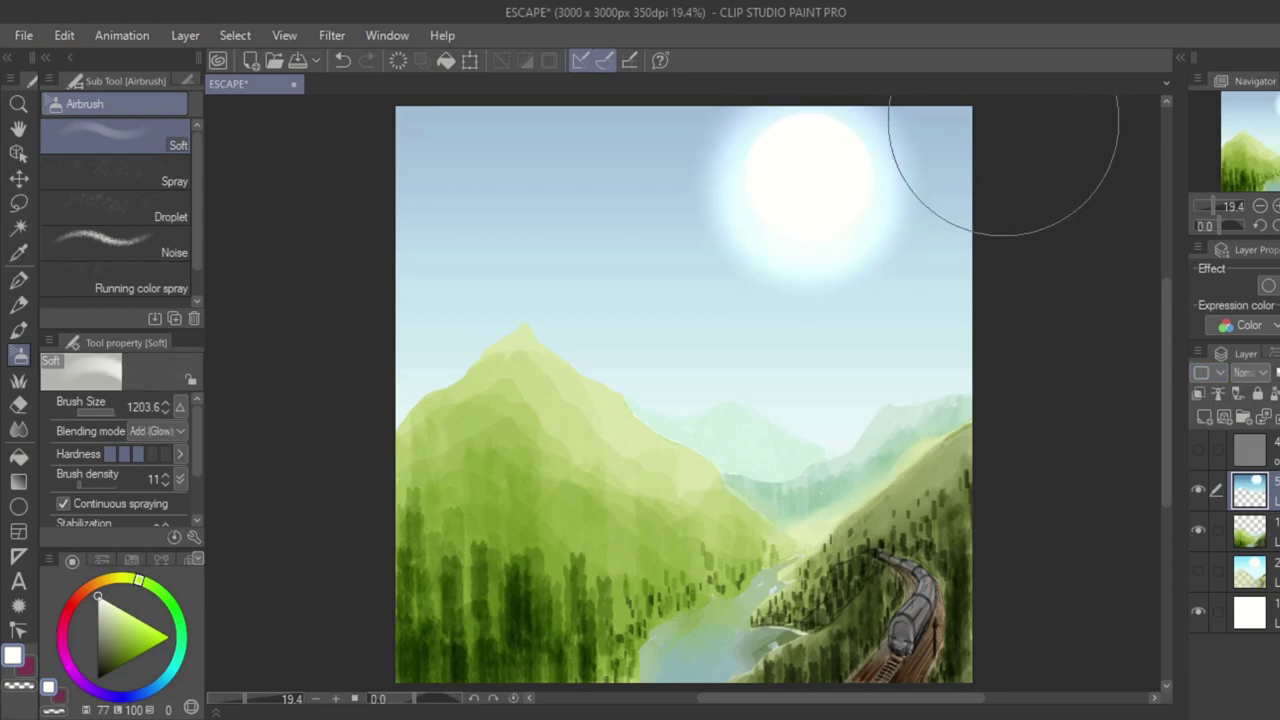
Reduce the Soft airbrush size to 435.8.
{"action": "key", "text": "bracketleft"}
{"action": "key", "text": "bracketleft"}
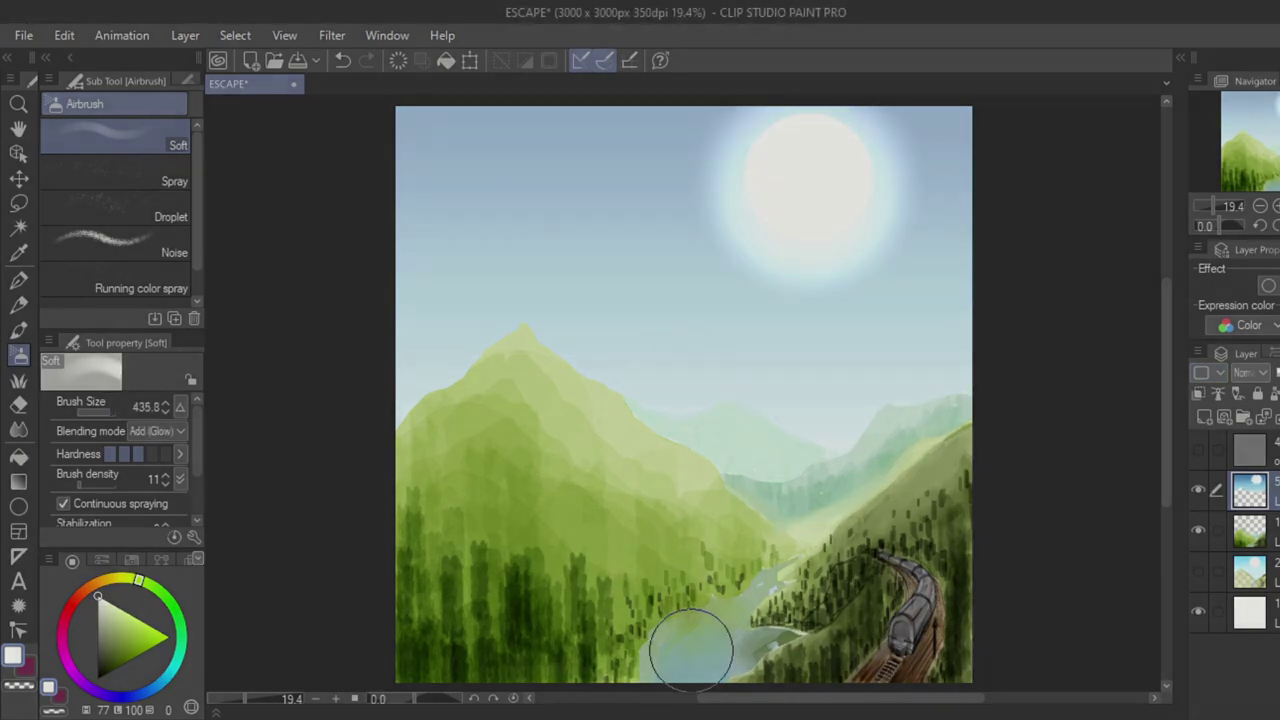
{"action": "key", "text": "alt+bracketleft"}
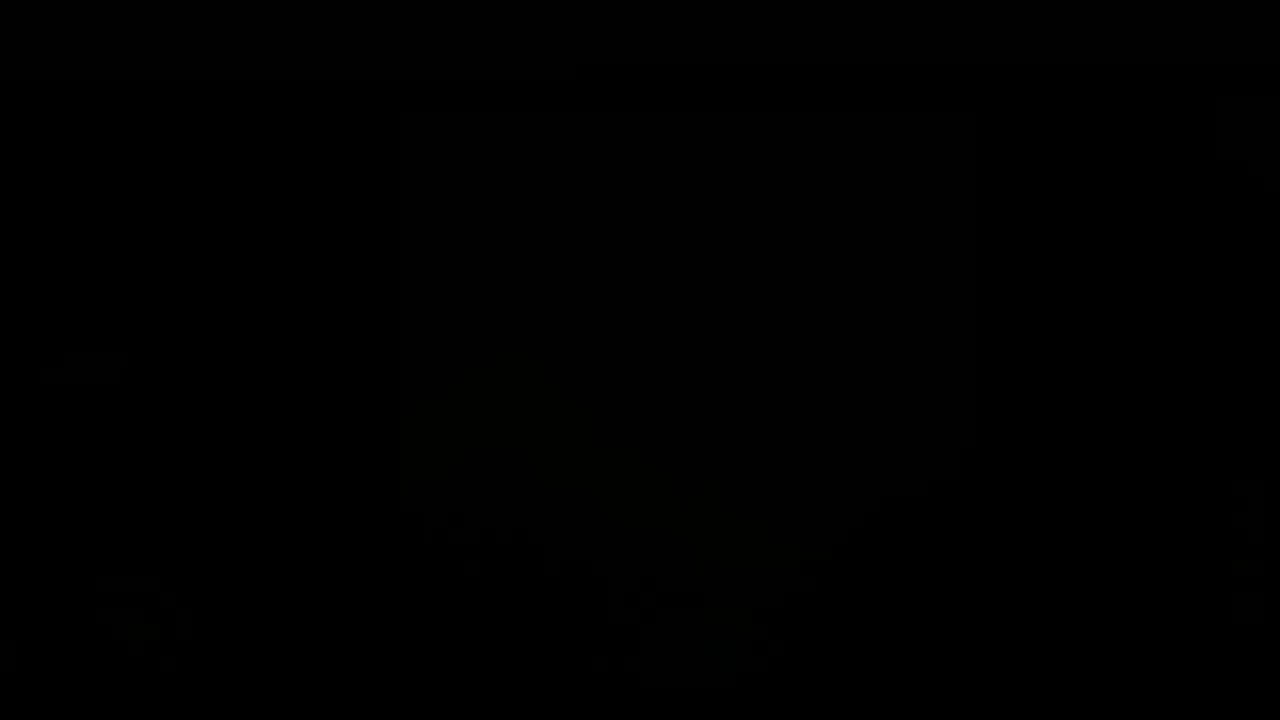